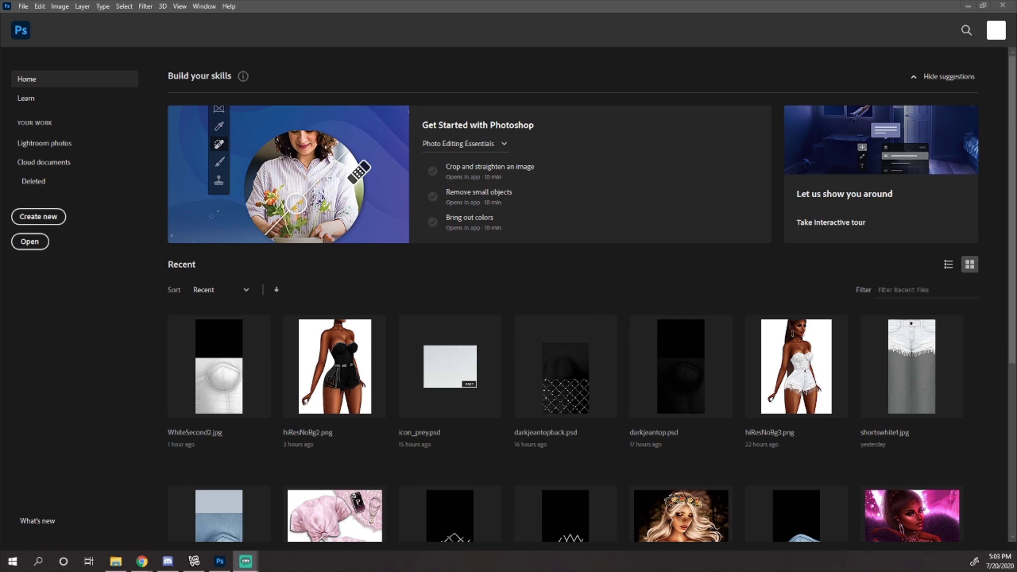
Create a new document of 512 × 512 pixels at 72 pixels/inch and add a blank layer above the background.
left_click(23, 7)
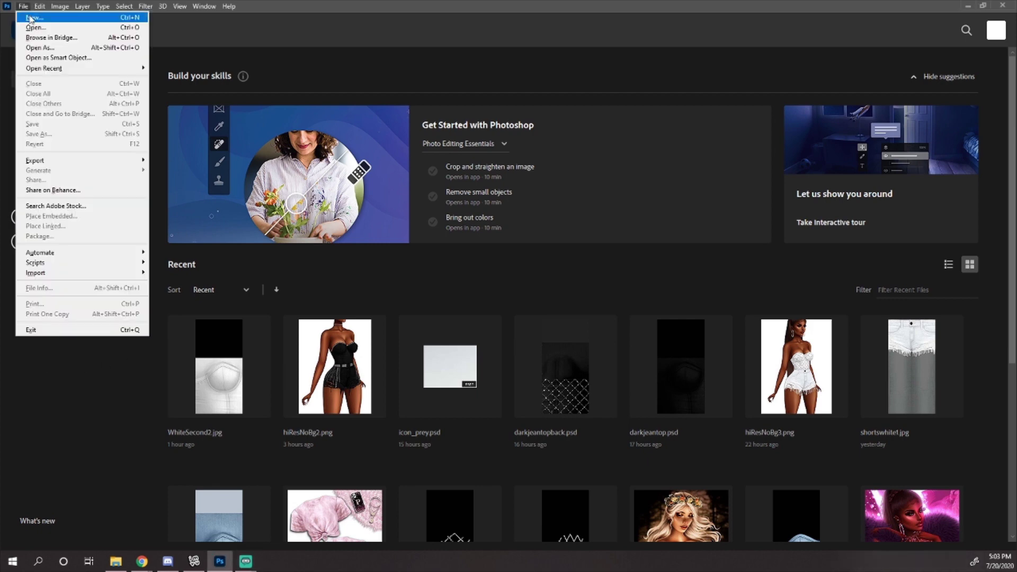
left_click(32, 17)
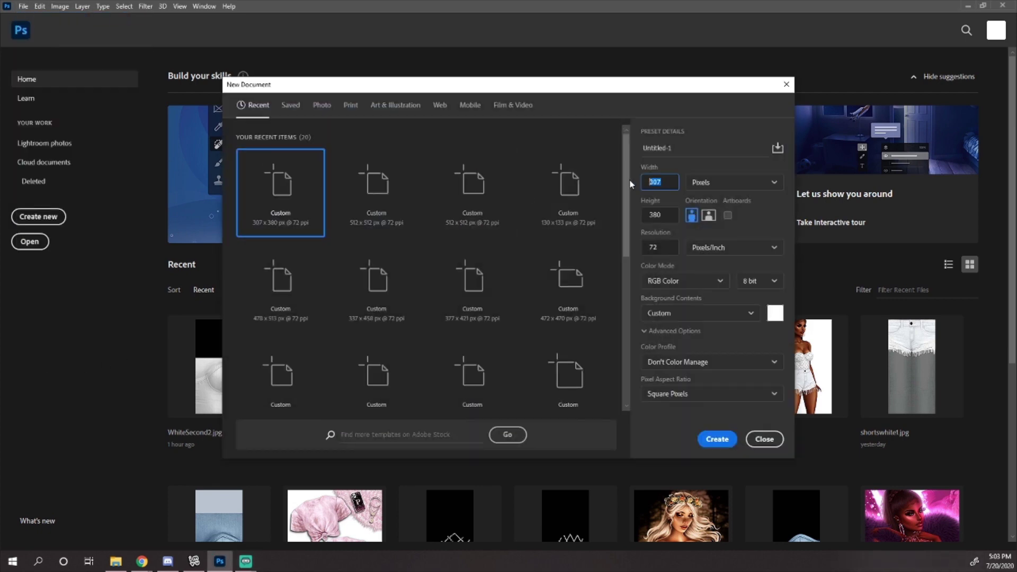
type("512")
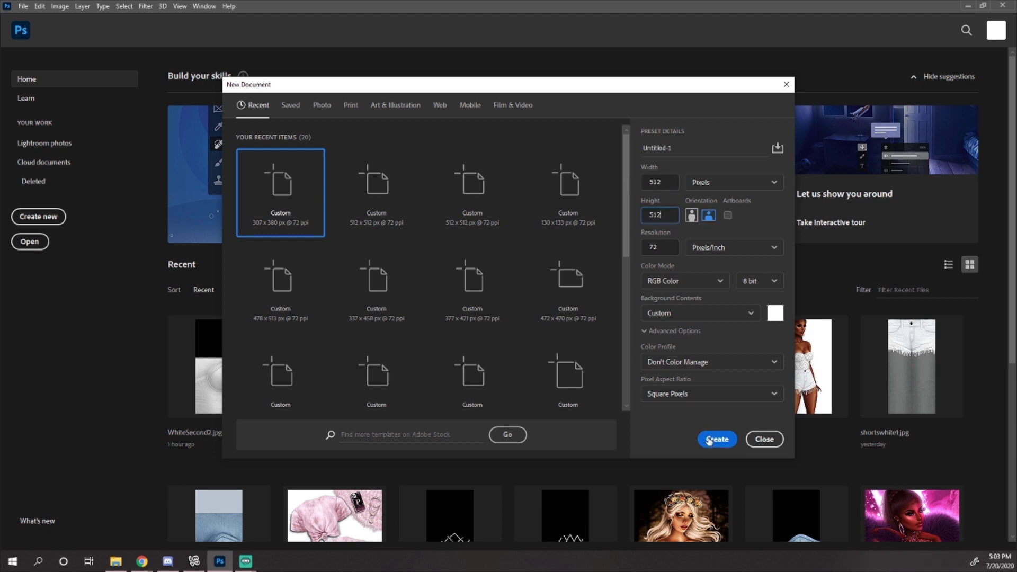
key("Tab")
type("512")
left_click(717, 438)
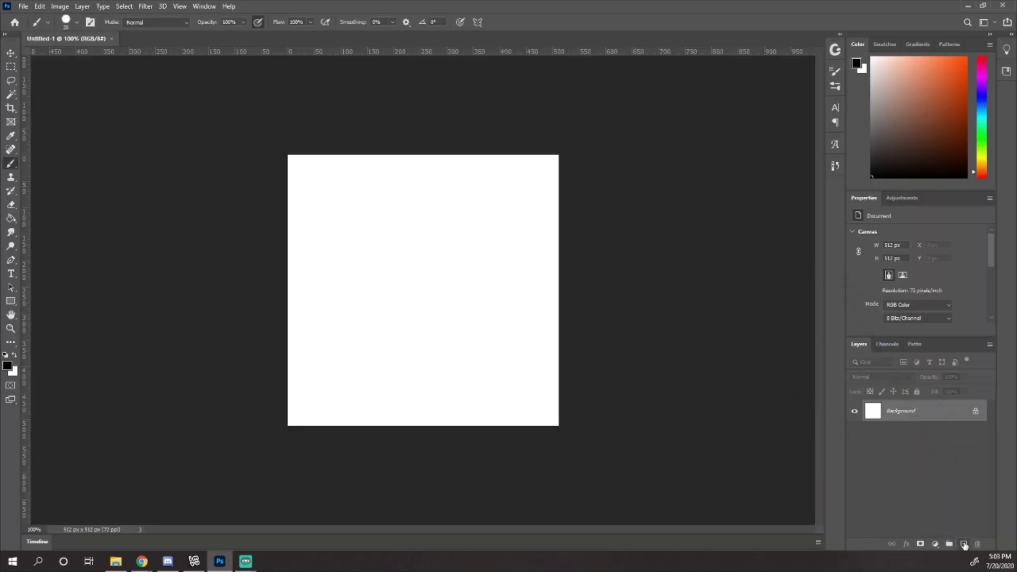
left_click(964, 545)
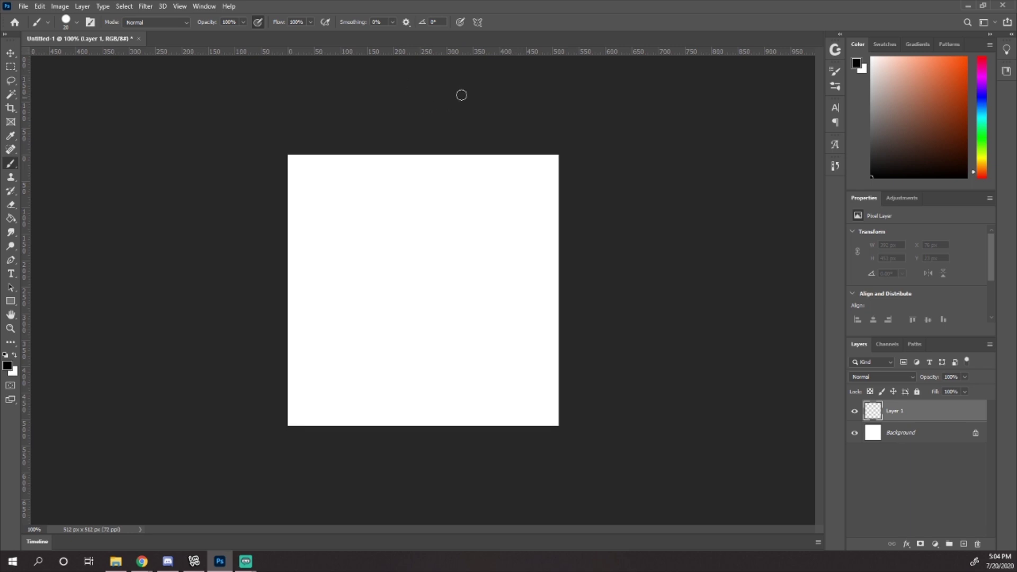
Enable vertical paint symmetry for the brush and accept the symmetry axis at the canvas's centre.
left_click(478, 23)
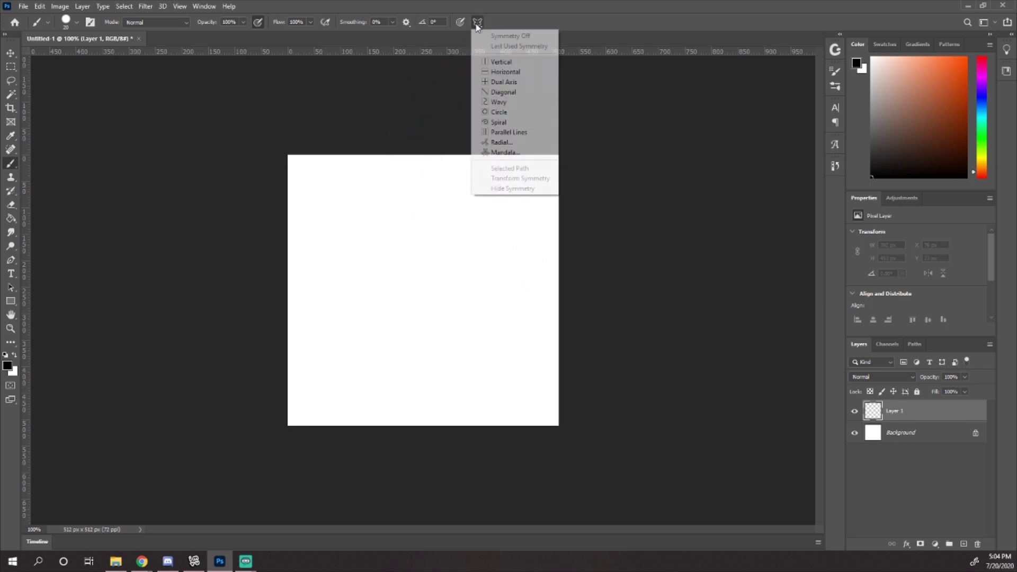
left_click(495, 62)
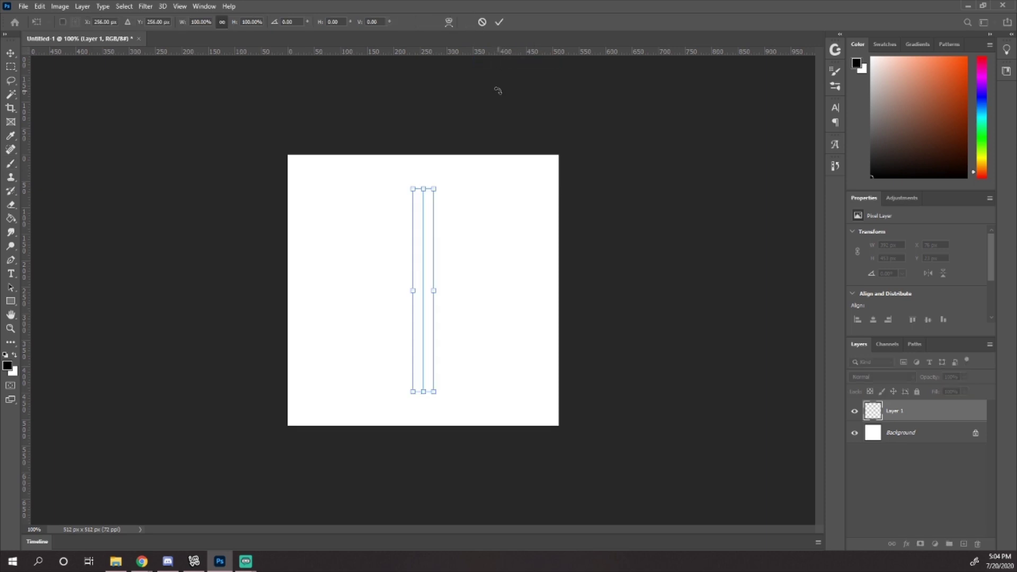
key("Return")
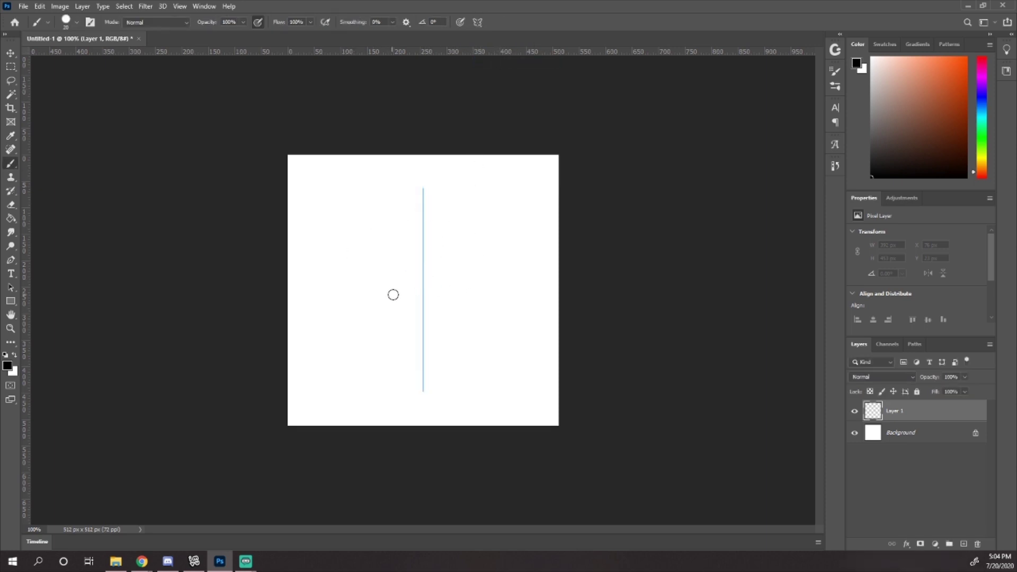
Draw a mirrored half-flower lace motif with black petals around a semicircle at the canvas's centre, using a smaller brush.
mouse_move(394, 290)
left_mouse_down()
mouse_move(362, 280)
mouse_move(347, 307)
mouse_move(396, 349)
mouse_move(391, 381)
mouse_move(348, 384)
mouse_move(366, 374)
left_mouse_up()
key("ctrl+z")
key("bracketleft")
mouse_move(423, 285)
left_mouse_down()
mouse_move(394, 310)
mouse_move(412, 256)
mouse_move(406, 283)
mouse_move(396, 266)
mouse_move(385, 273)
mouse_move(397, 296)
mouse_move(372, 287)
mouse_move(393, 306)
mouse_move(371, 300)
mouse_move(369, 316)
mouse_move(437, 305)
mouse_move(426, 287)
mouse_move(399, 311)
left_mouse_up()
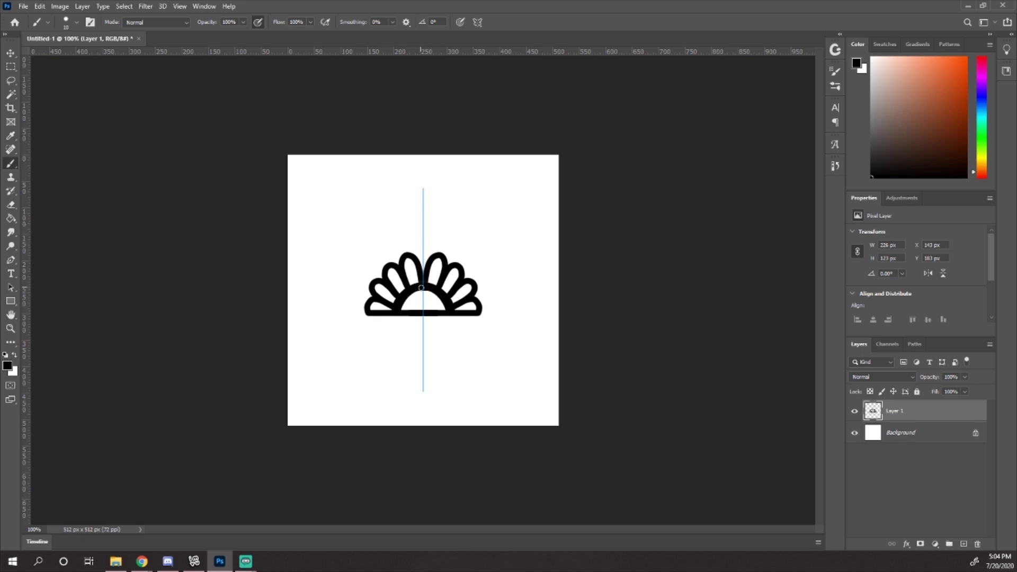
Decorate the motif with a dot in each petal and an arch inside the semicircle, and turn paint symmetry off.
left_click(436, 269)
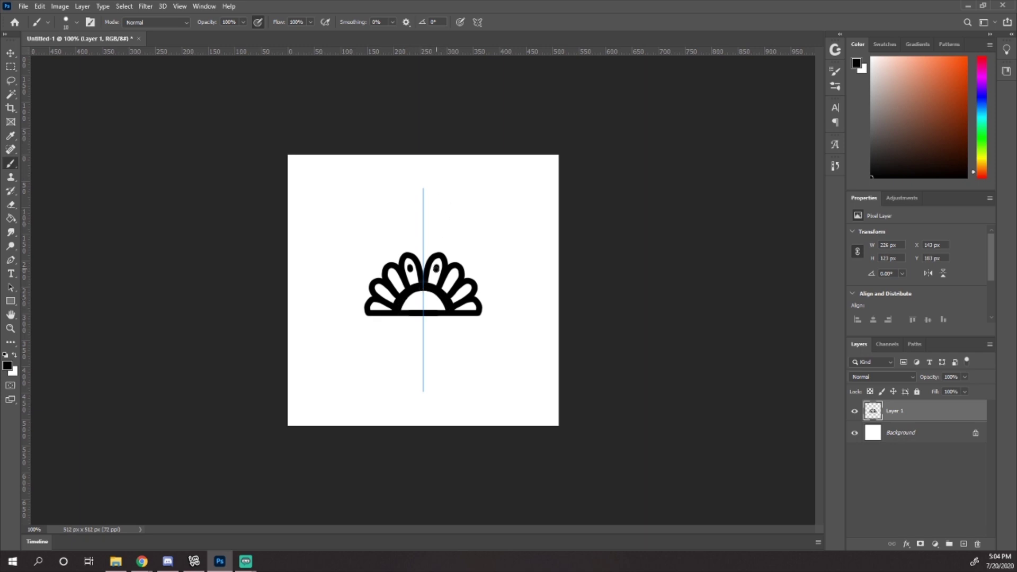
left_click(454, 275)
left_click(466, 290)
left_click(376, 306)
left_click_drag(423, 298, 410, 310)
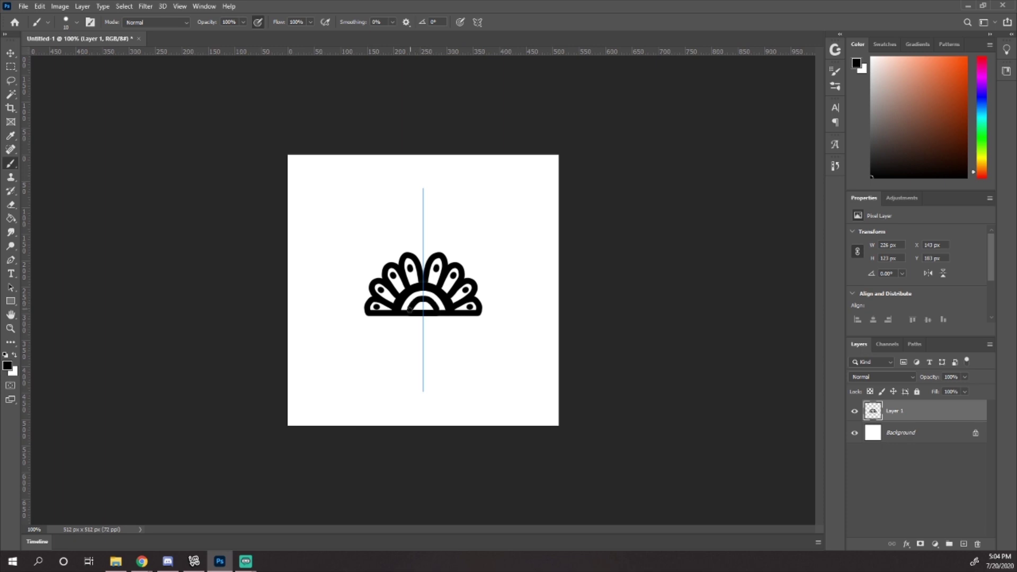
left_click(477, 23)
left_click(502, 36)
Define the whole lace motif as a brush preset named Lace from a rectangular selection, and clear the selection.
key("m")
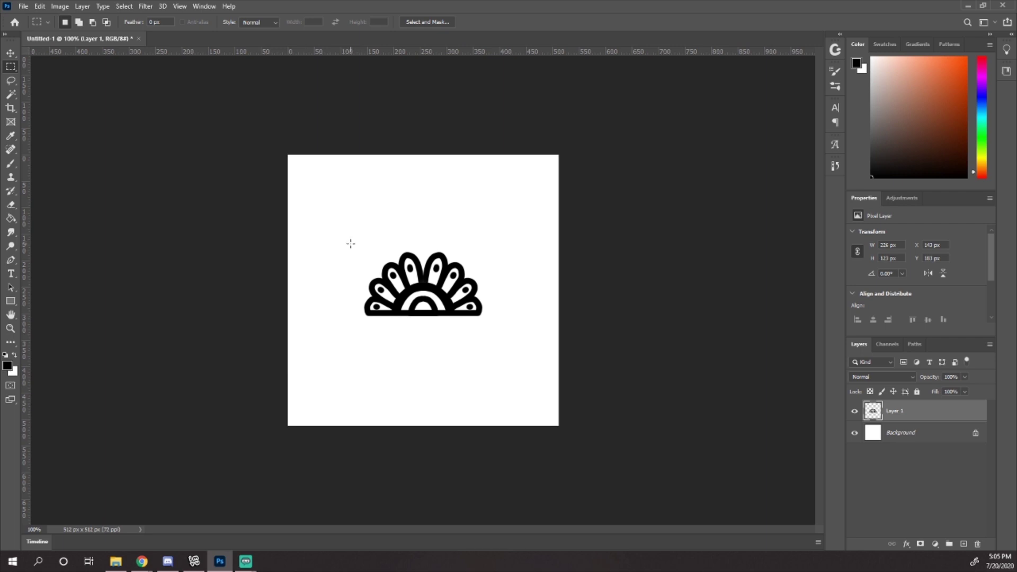
mouse_move(352, 244)
left_mouse_down()
mouse_move(504, 320)
mouse_move(494, 320)
left_mouse_up()
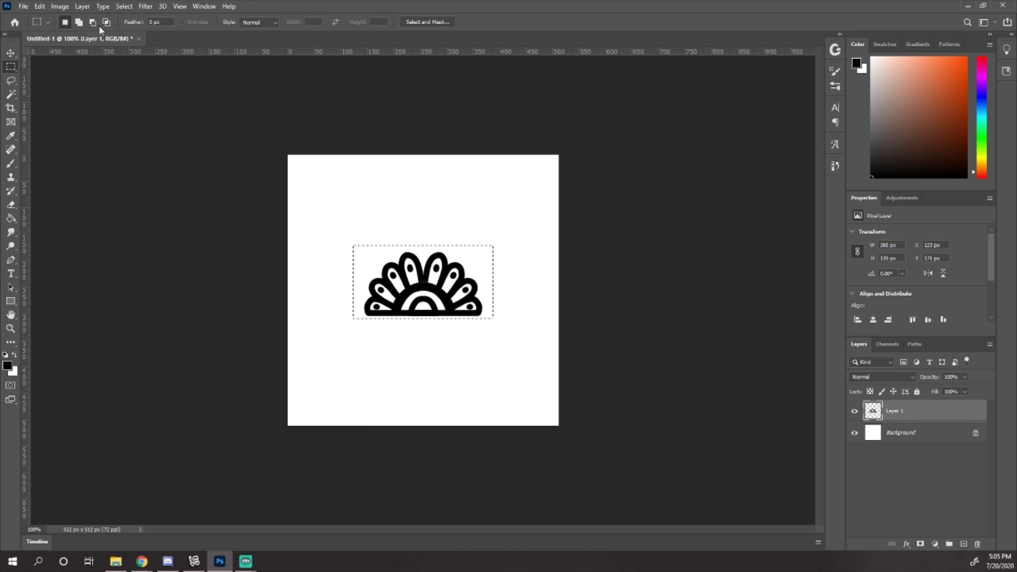
left_click(40, 7)
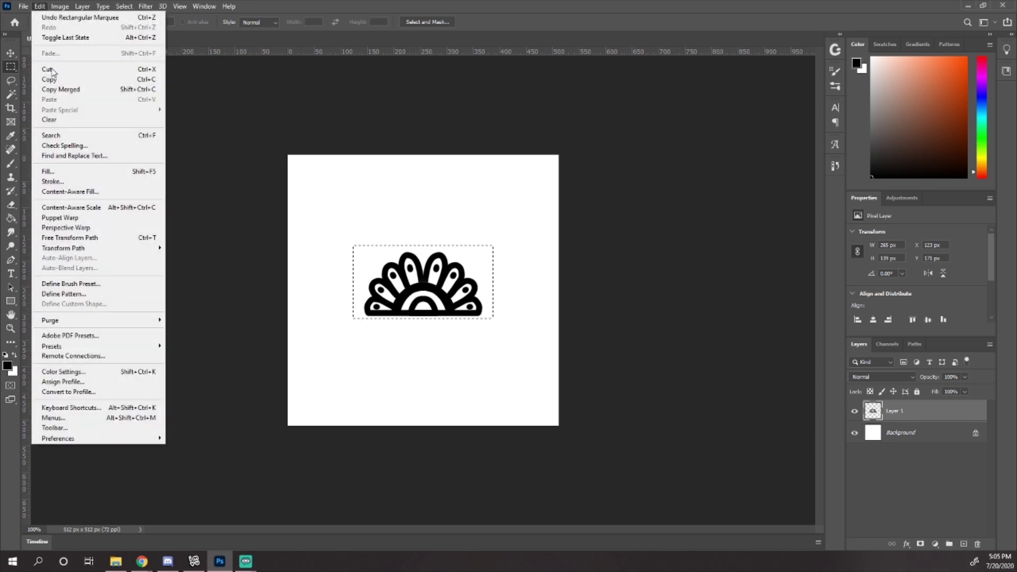
left_click(95, 286)
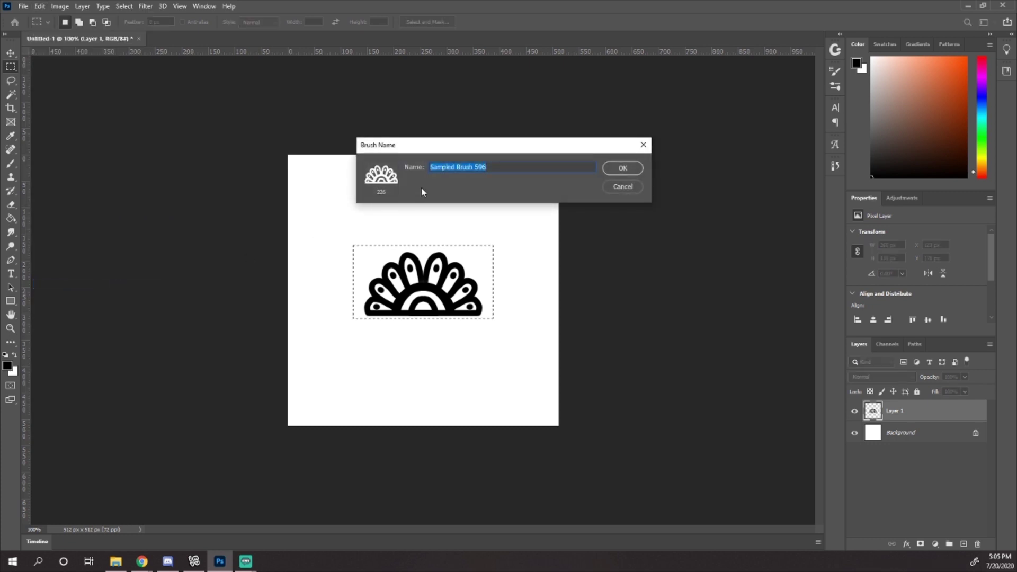
left_click_drag(498, 169, 415, 169)
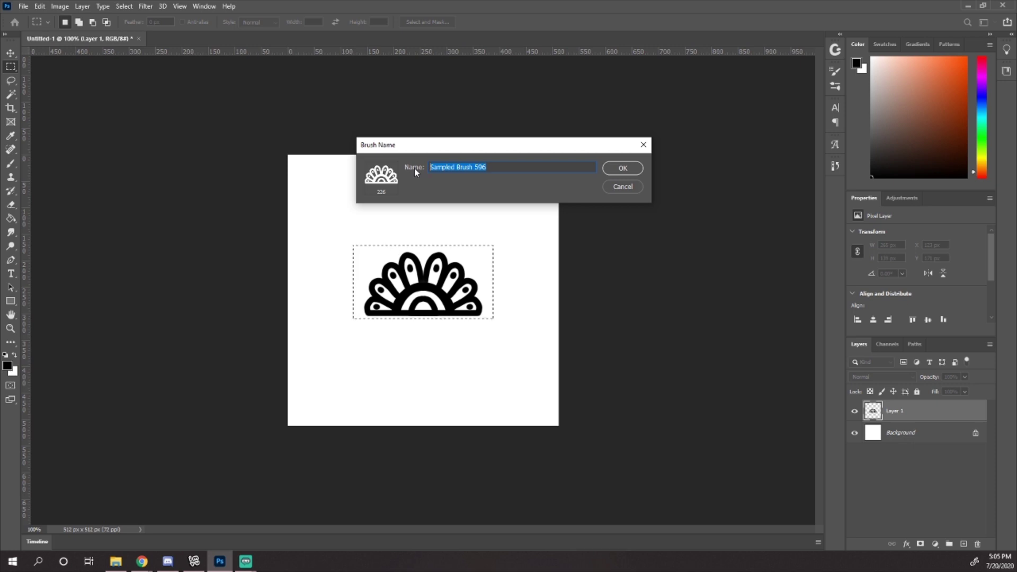
type("Lace")
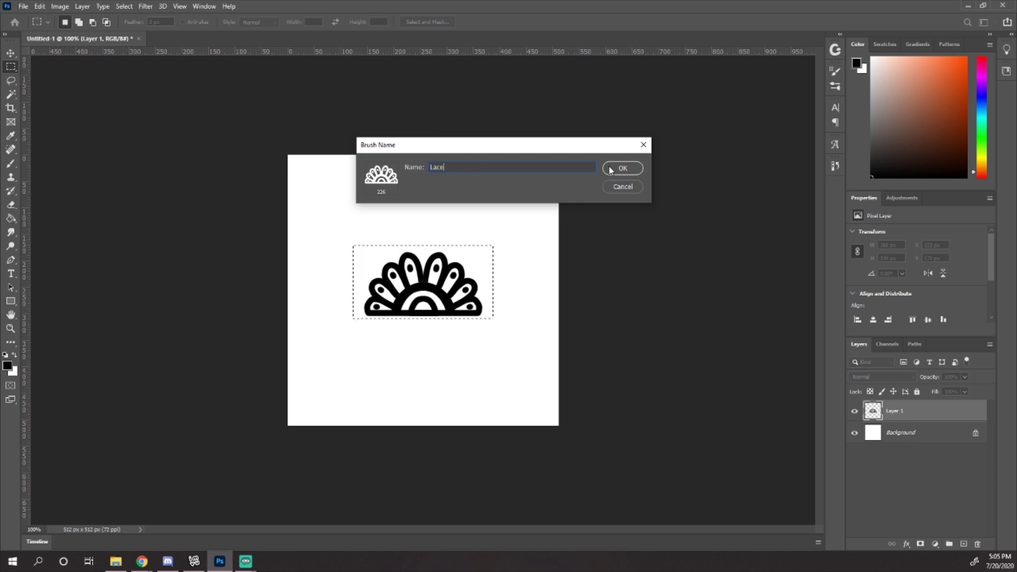
left_click(622, 169)
key("b")
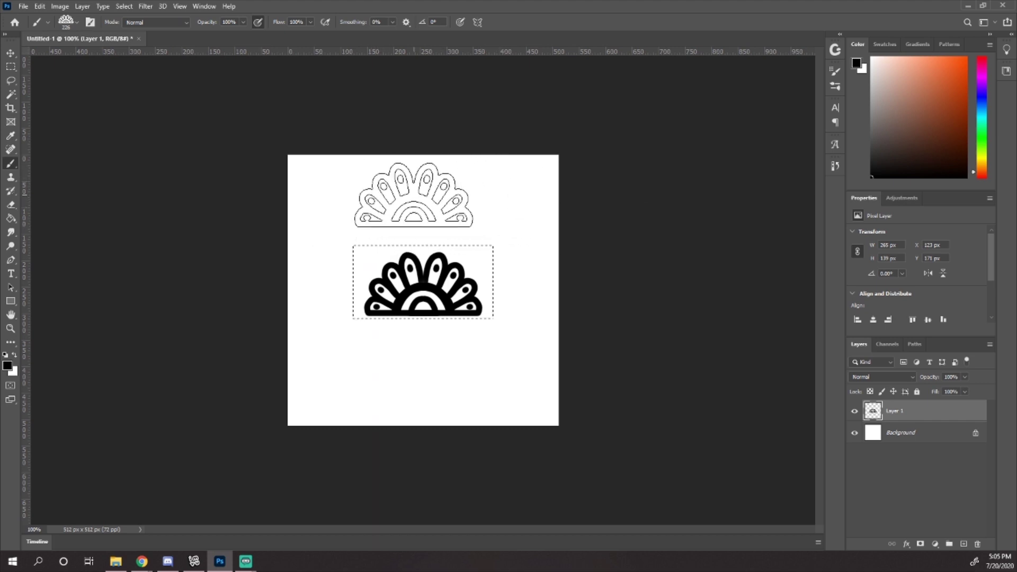
key("ctrl+d")
Try the Lace brush with single stamps and continuous strokes around the motif, and undo every test mark.
left_click(343, 197)
left_click(471, 203)
left_click(463, 343)
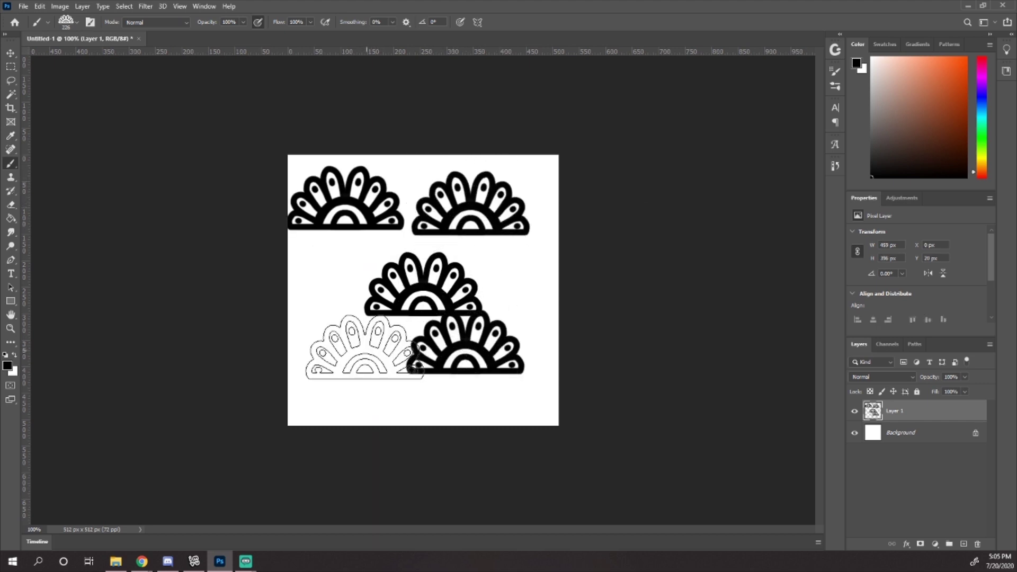
key("ctrl+z")
key("ctrl+z")
key("ctrl+z")
mouse_move(366, 201)
left_mouse_down()
mouse_move(459, 215)
mouse_move(503, 255)
mouse_move(514, 307)
mouse_move(494, 349)
mouse_move(397, 383)
mouse_move(348, 365)
mouse_move(326, 320)
mouse_move(345, 305)
left_mouse_up()
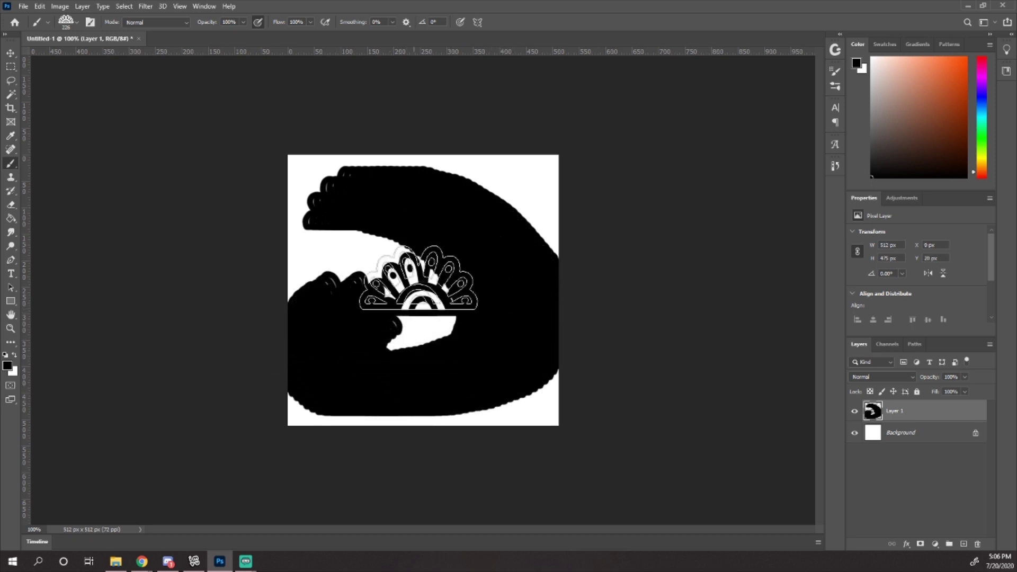
key("ctrl+z")
left_click_drag(378, 212, 531, 205)
key("ctrl+z")
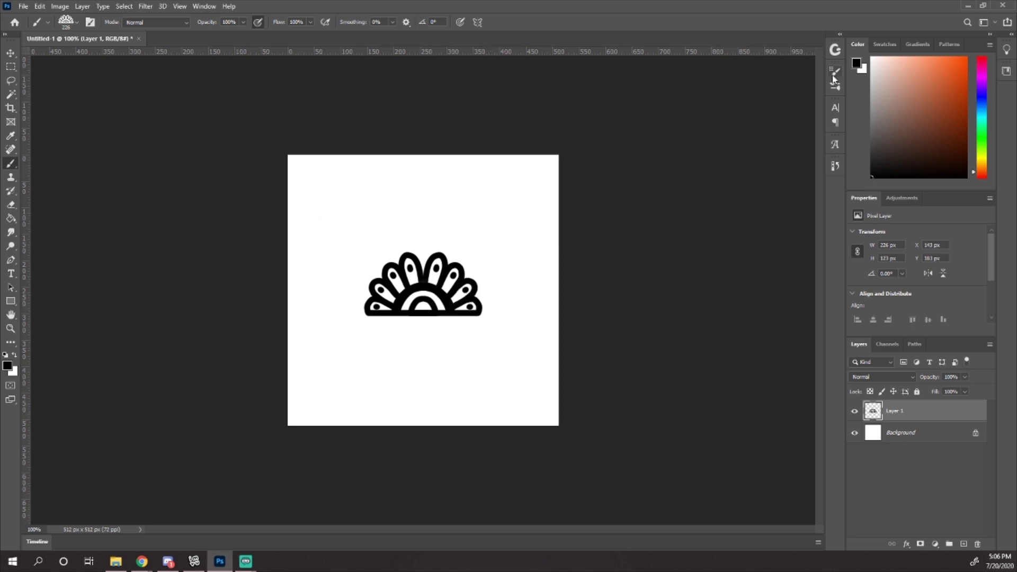
Set the Lace brush's spacing to 157% and size to 60 px, painting straight test rows of lace above and below the motif.
left_click(836, 74)
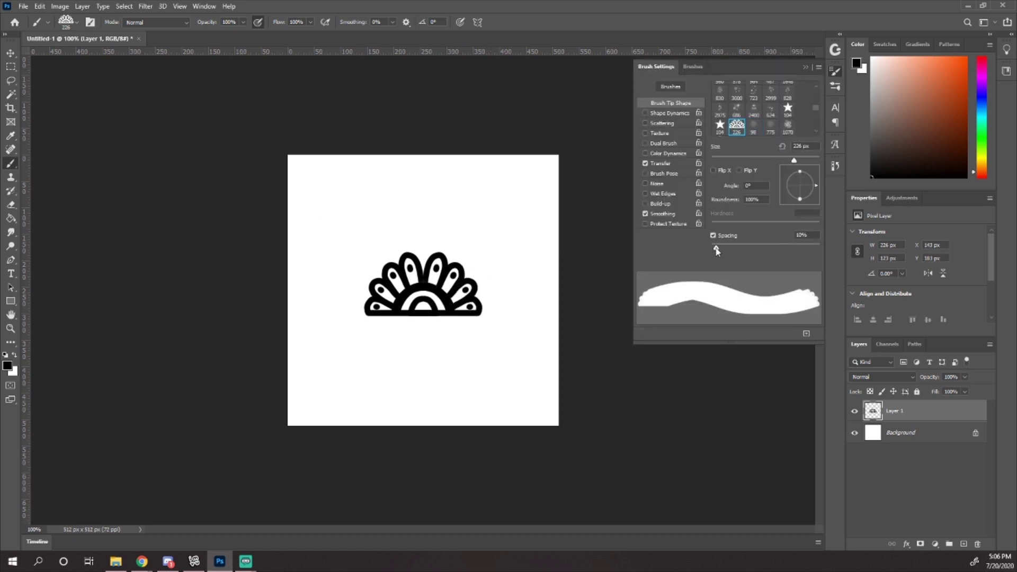
left_click_drag(716, 249, 786, 245)
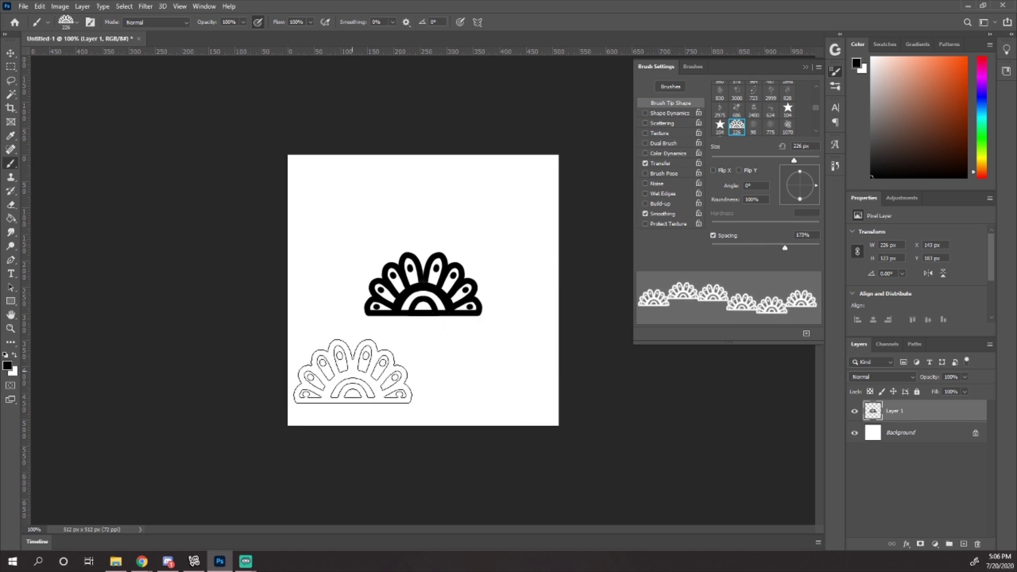
left_click(360, 371)
mouse_move(360, 371)
left_mouse_down()
mouse_move(556, 354)
mouse_move(616, 362)
left_mouse_up()
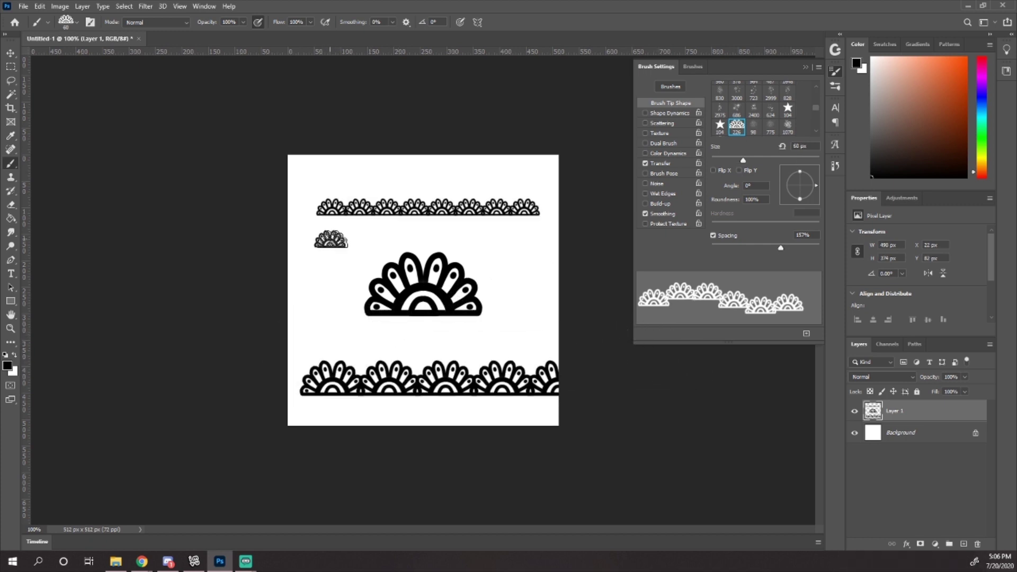
Try curved and wavy lace strokes across the canvas, and undo them together with the straight row above the motif.
mouse_move(331, 239)
left_mouse_down()
mouse_move(513, 262)
mouse_move(530, 244)
mouse_move(547, 280)
mouse_move(526, 341)
mouse_move(452, 354)
mouse_move(306, 306)
left_mouse_up()
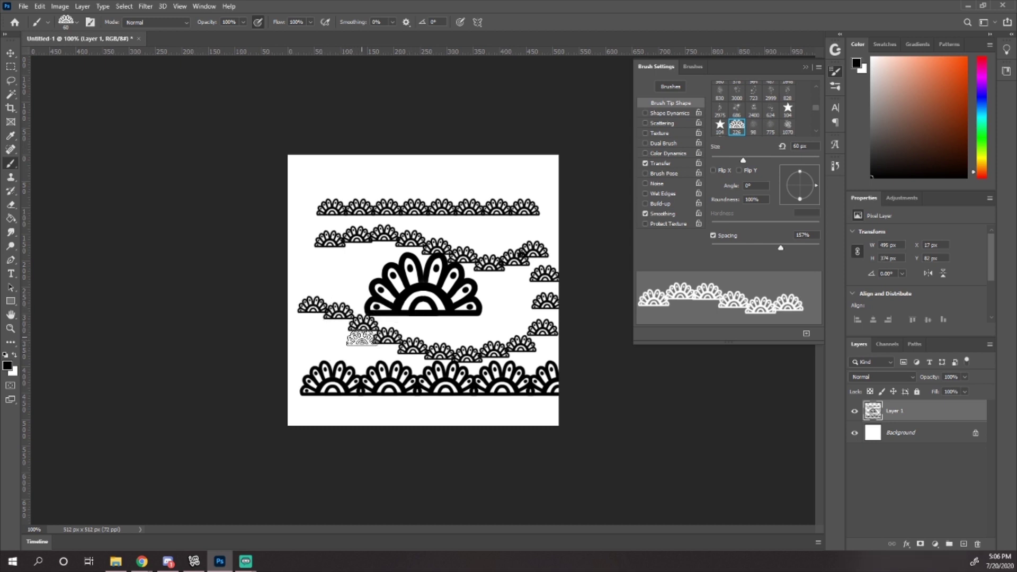
mouse_move(338, 336)
left_mouse_down()
mouse_move(389, 305)
mouse_move(495, 326)
left_mouse_up()
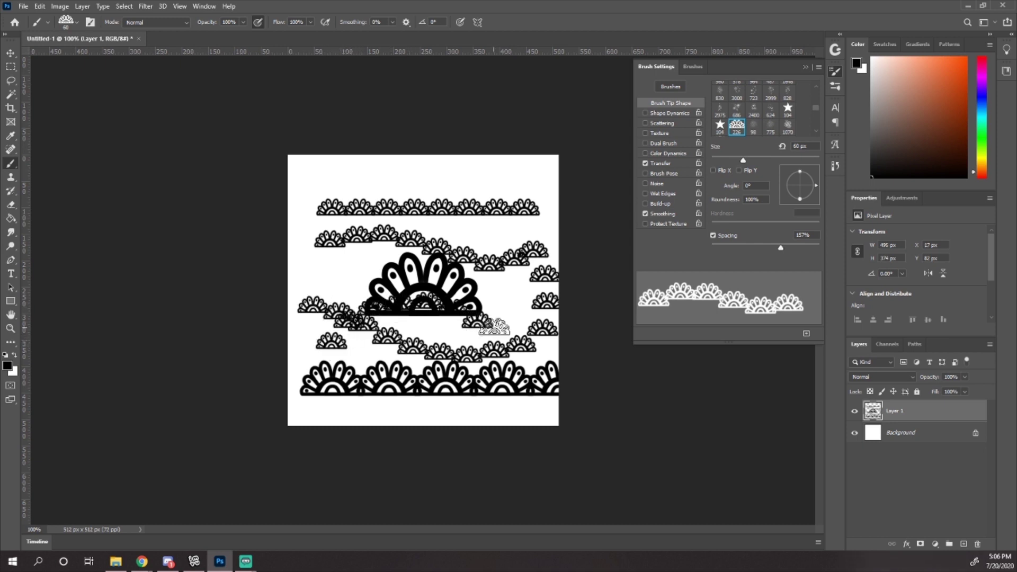
key("ctrl+z")
key("ctrl+z")
key("ctrl+z")
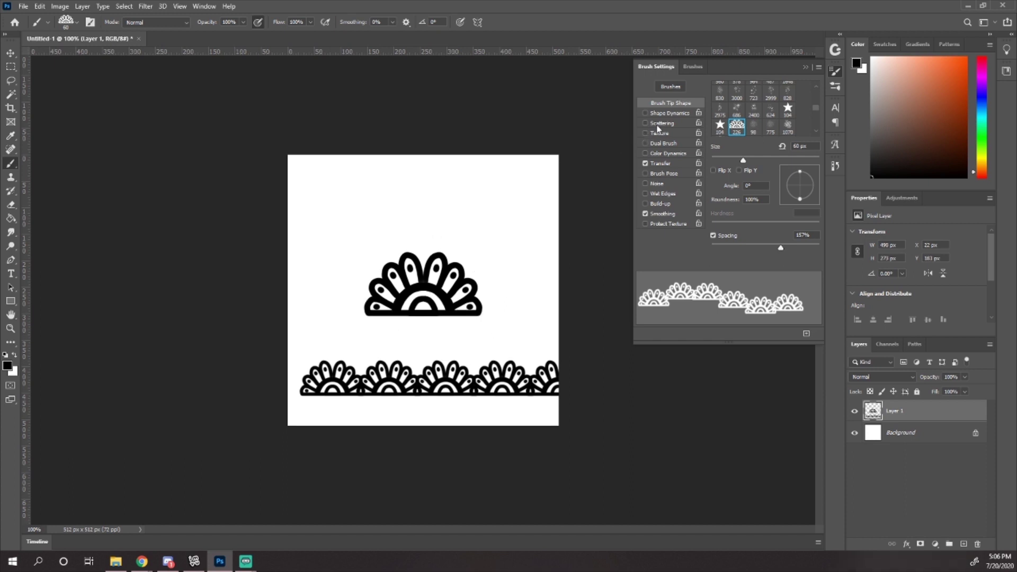
Enable Shape Dynamics for the lace brush and set its angle jitter control to Direction.
left_click(670, 114)
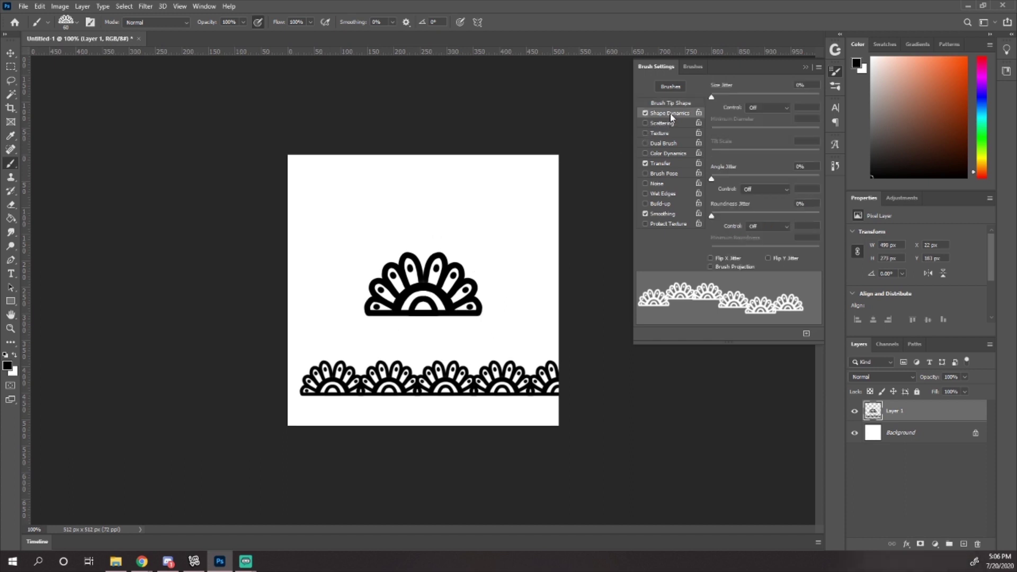
left_click(755, 189)
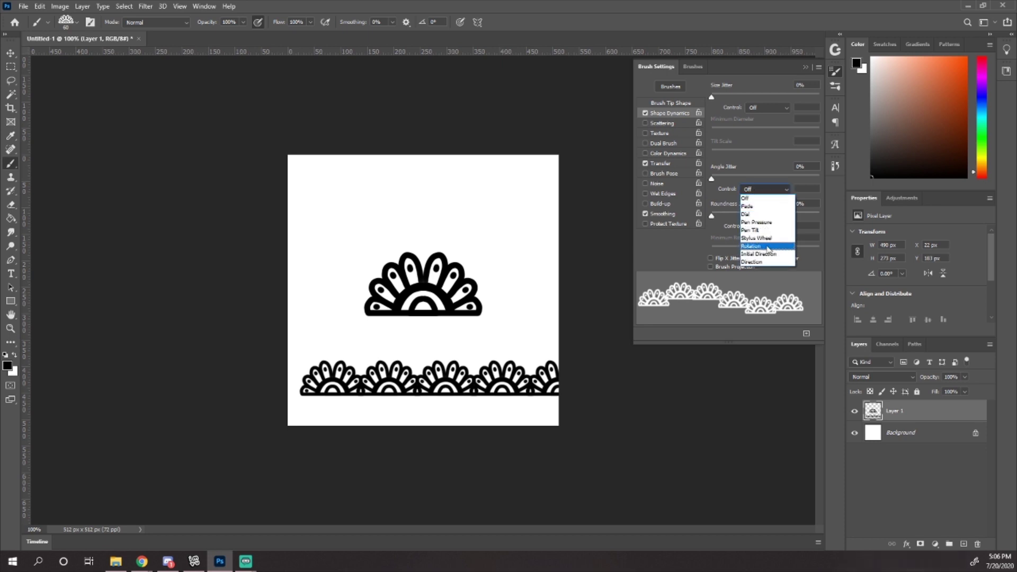
left_click(753, 262)
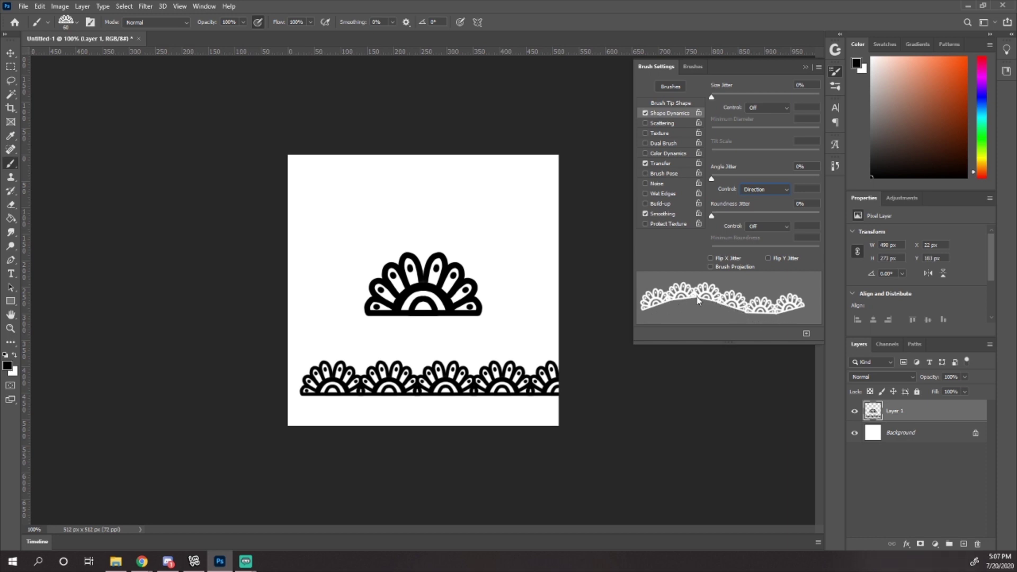
Reduce the brush spacing to 143%, test it with curved and spiral lace strokes, and undo all remaining test strokes.
left_click(672, 104)
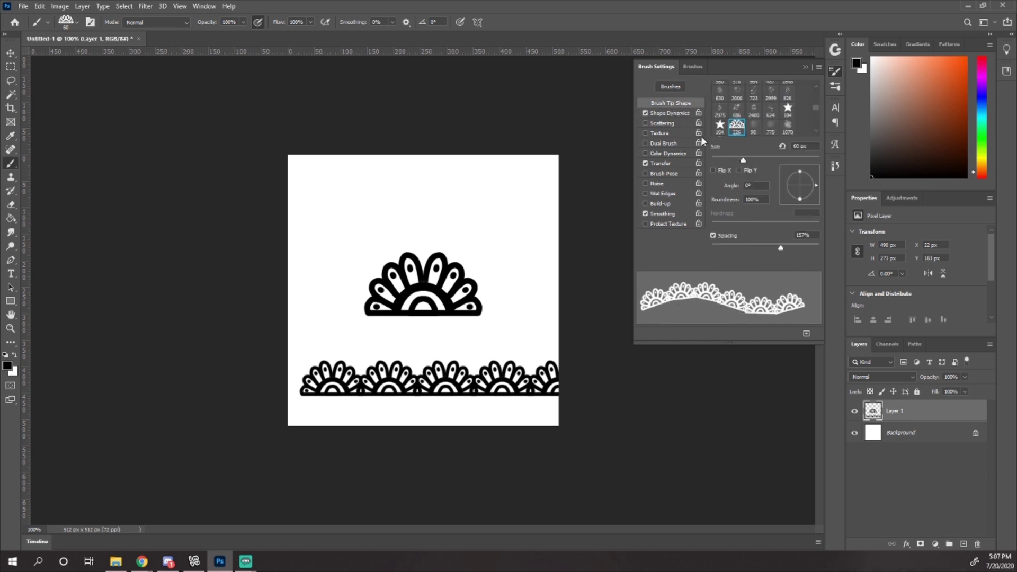
mouse_move(779, 249)
left_mouse_down()
mouse_move(792, 248)
mouse_move(777, 248)
left_mouse_up()
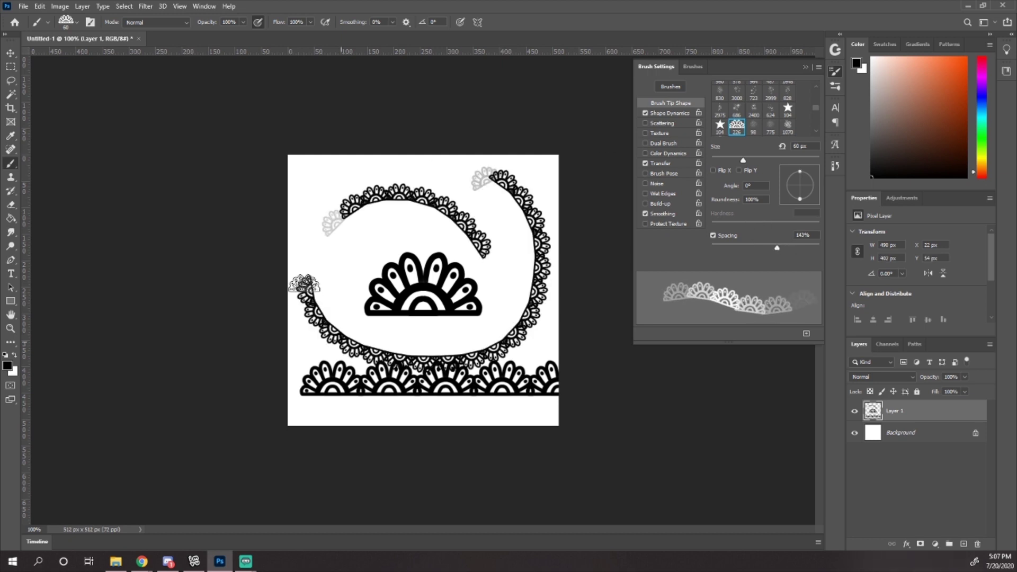
mouse_move(295, 284)
left_mouse_down()
mouse_move(338, 234)
mouse_move(378, 262)
mouse_move(340, 284)
mouse_move(340, 257)
mouse_move(312, 250)
left_mouse_up()
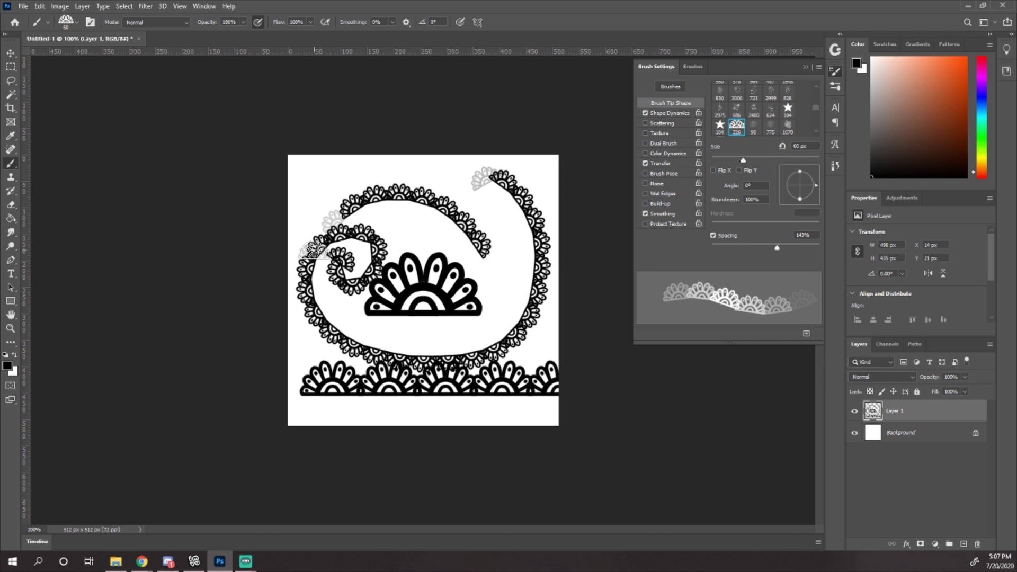
key("ctrl+z")
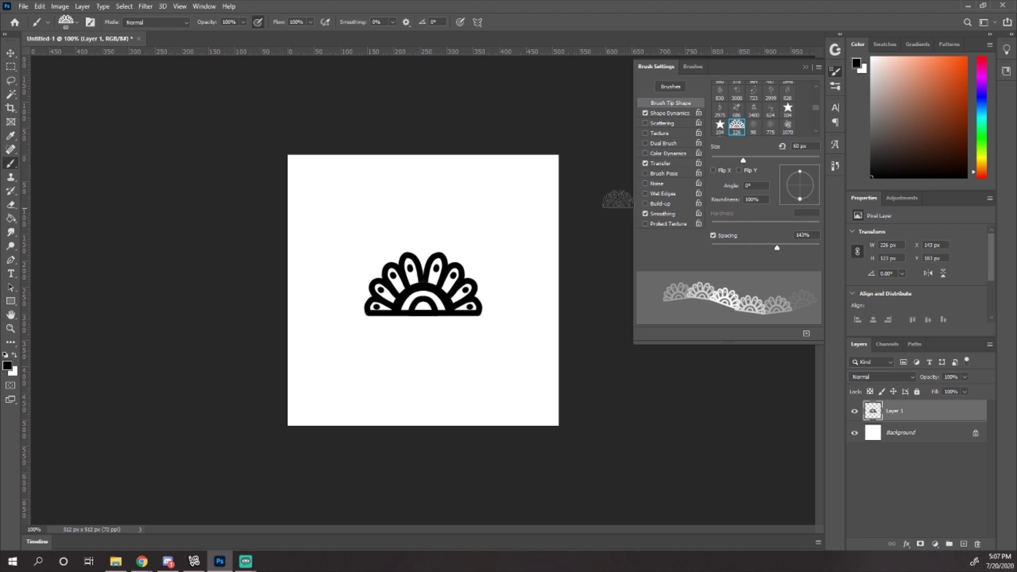
Save the tuned lace brush as a new brush preset named "lacelne" with its tool settings included.
left_click(819, 72)
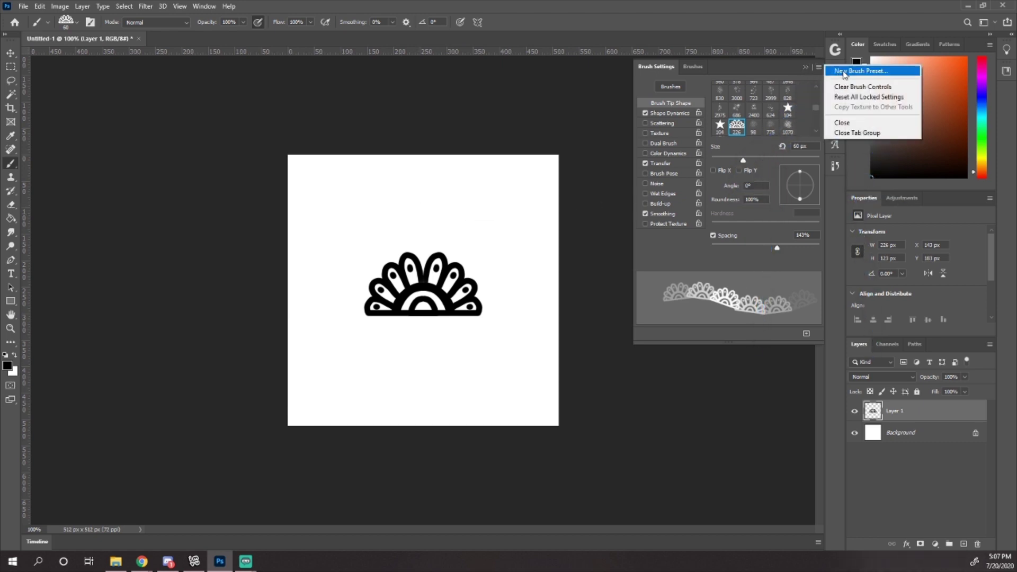
left_click(844, 71)
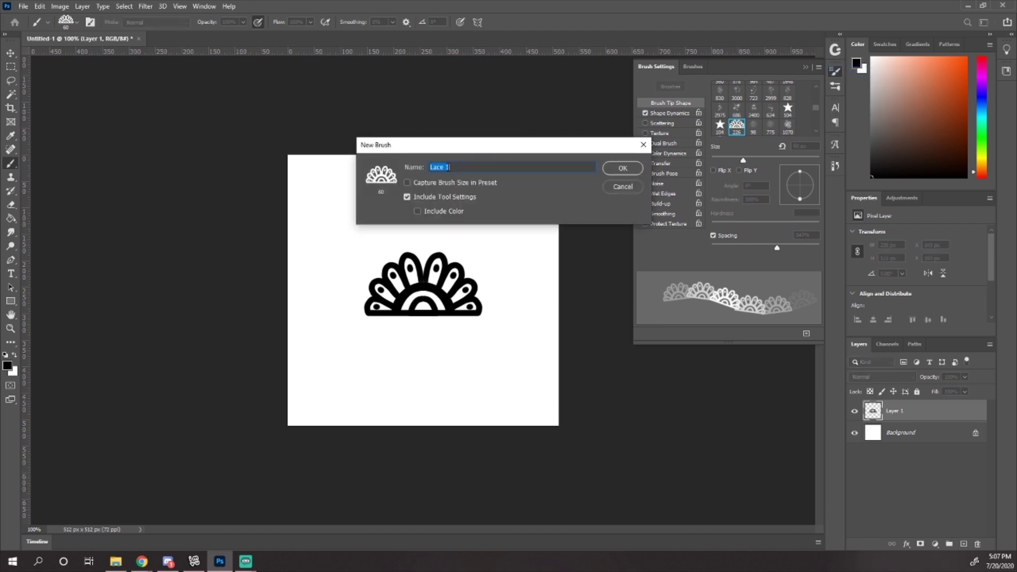
type("lace")
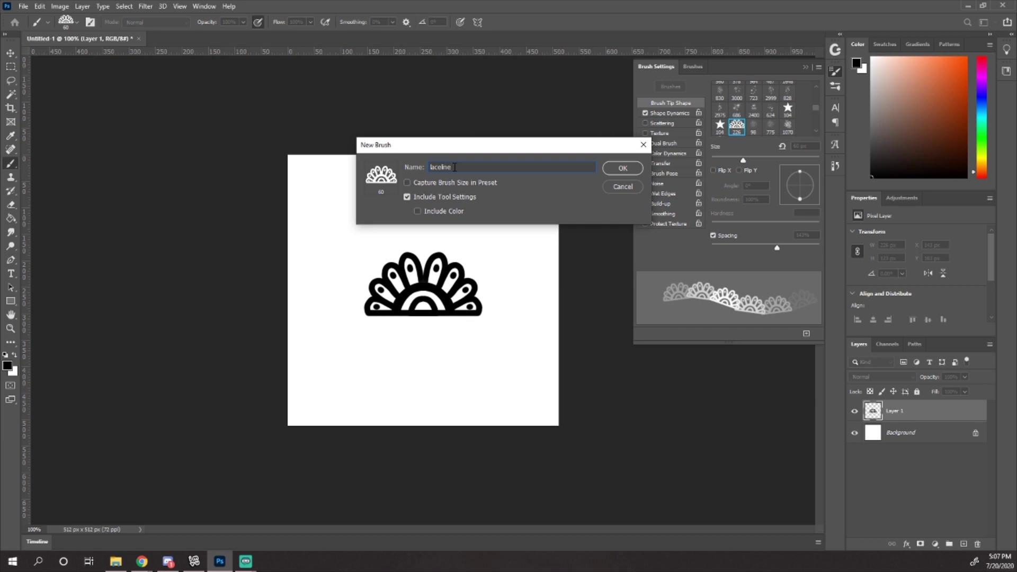
left_click(609, 169)
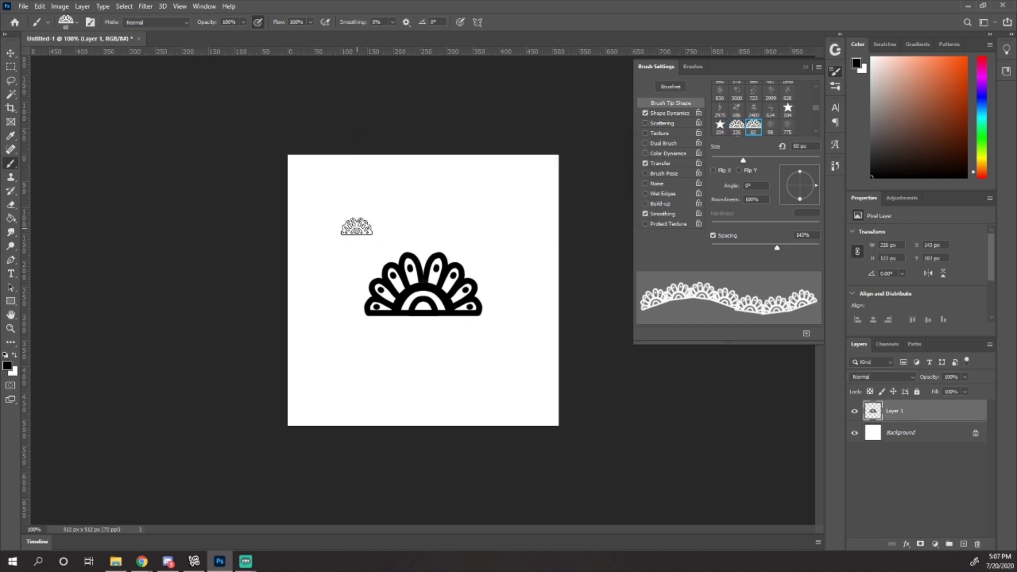
Test the saved lace brush with a straight row above the motif, undo it, and paint a stroke down the canvas's left side.
left_click_drag(343, 216, 444, 216)
key("ctrl+z")
mouse_move(356, 191)
left_mouse_down()
mouse_move(424, 189)
mouse_move(501, 234)
mouse_move(503, 324)
mouse_move(334, 344)
left_mouse_up()
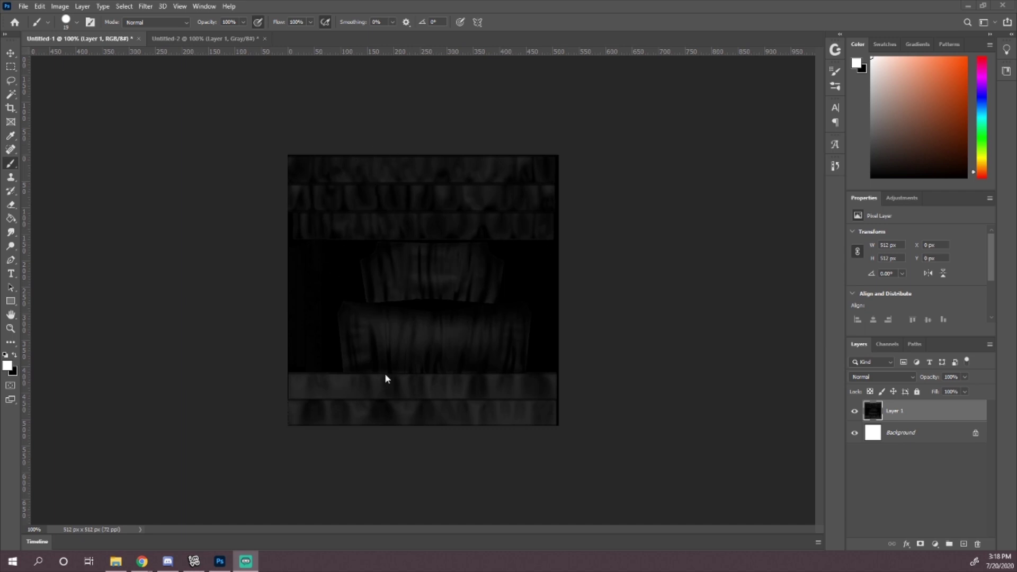
Look at the Untitled-2 texture, return to Untitled-1 and add a new layer above its dark ruffle texture.
left_click(204, 39)
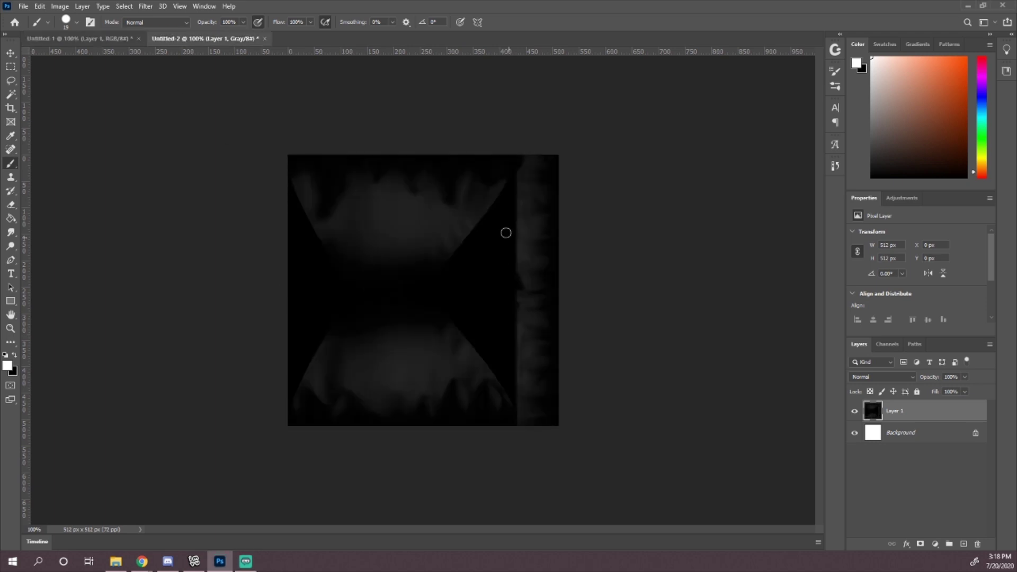
left_click(74, 39)
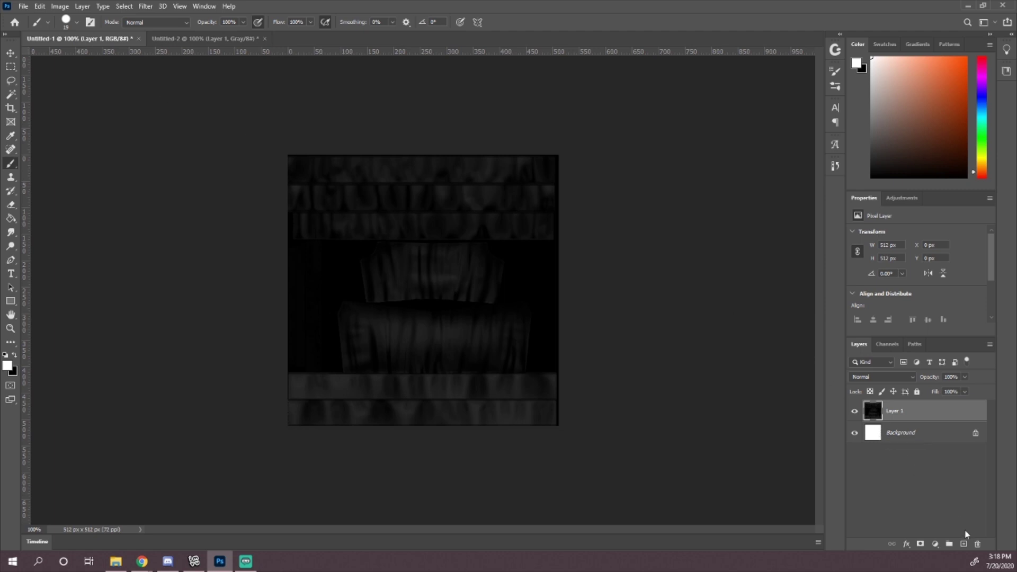
left_click(964, 545)
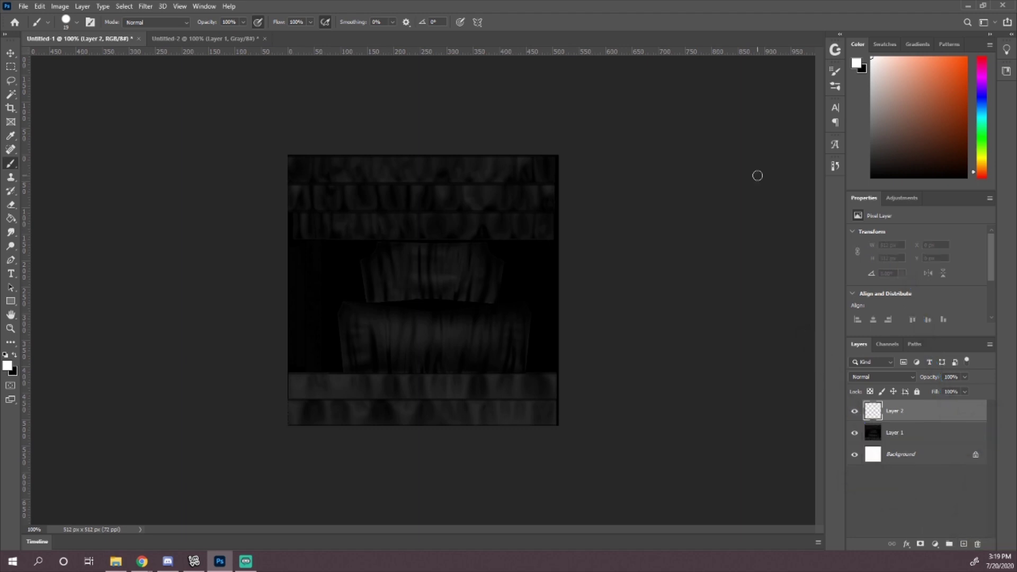
Set the hard round brush to 15 px with 194% spacing and paint a straight row of white dots across the texture.
key("F5")
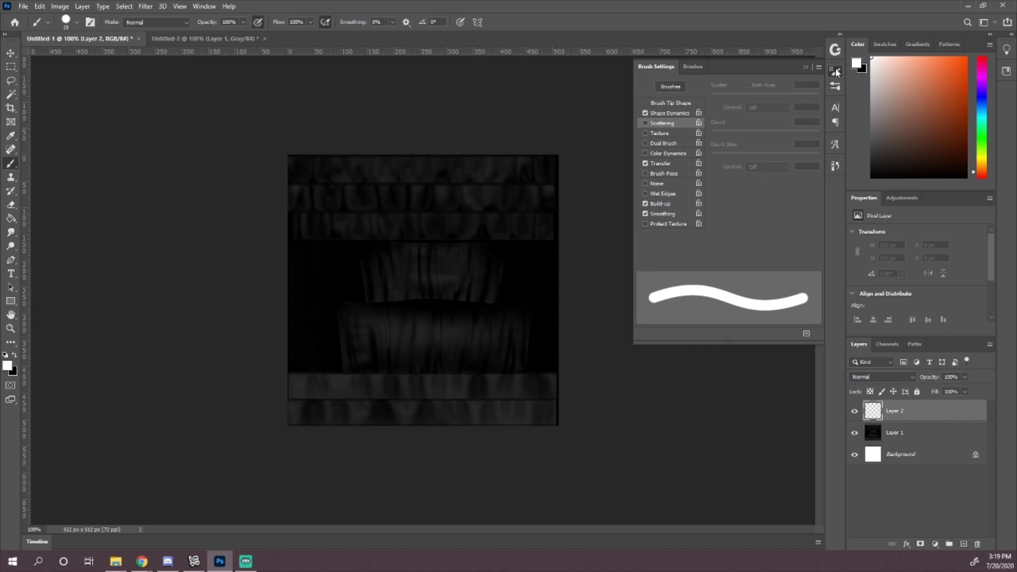
left_click(205, 8)
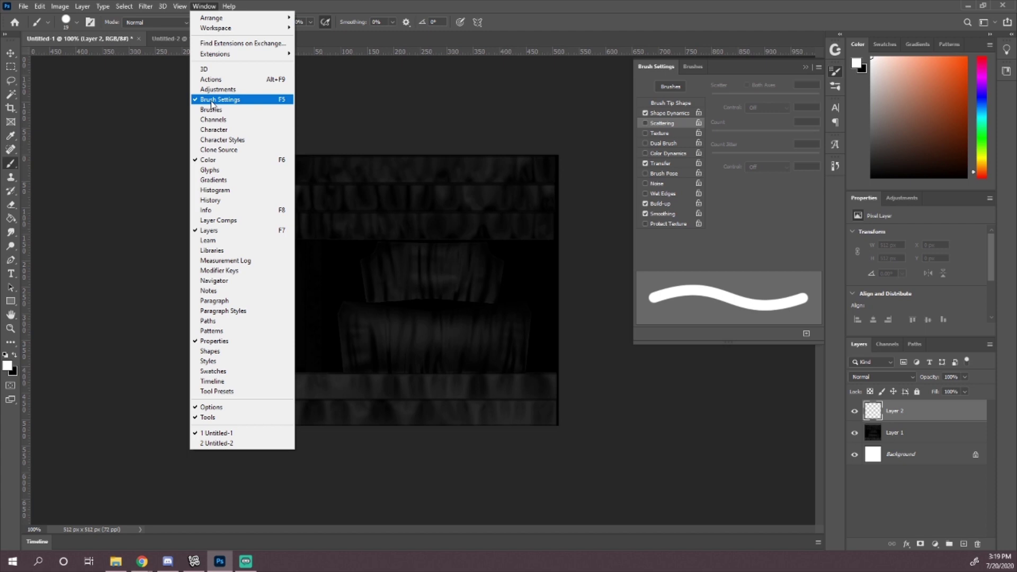
left_click(331, 100)
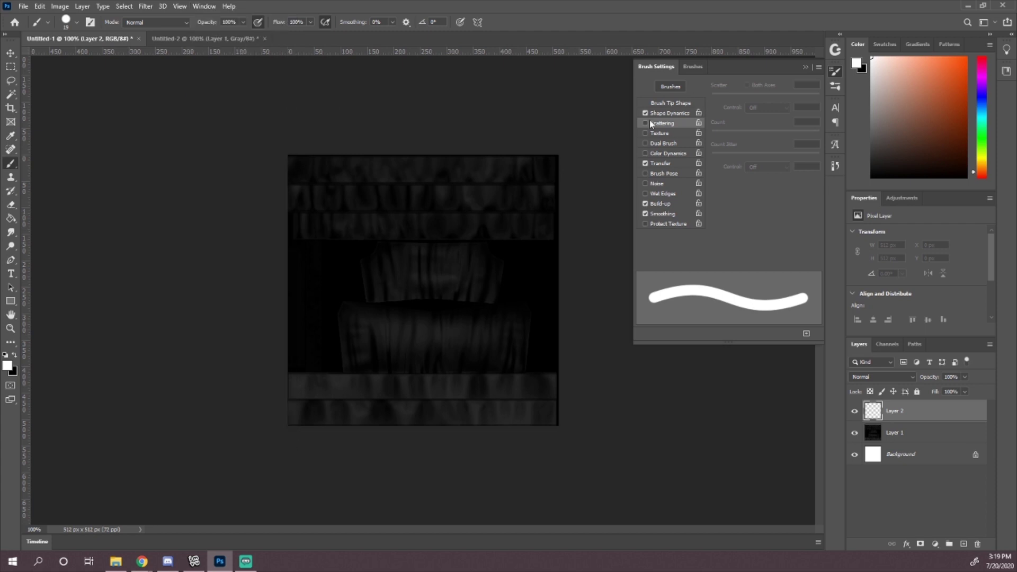
left_click(683, 104)
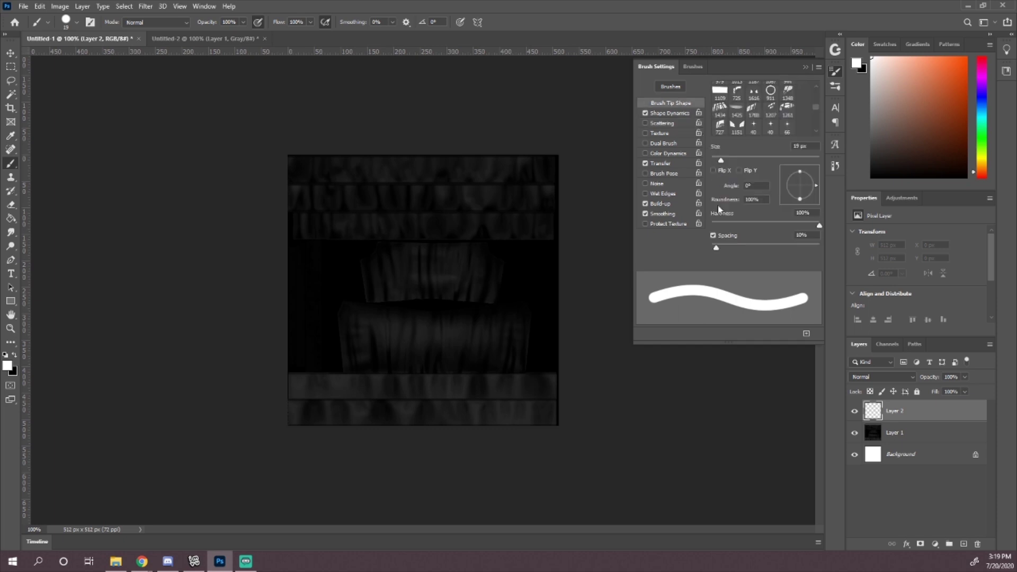
left_click_drag(723, 248, 797, 250)
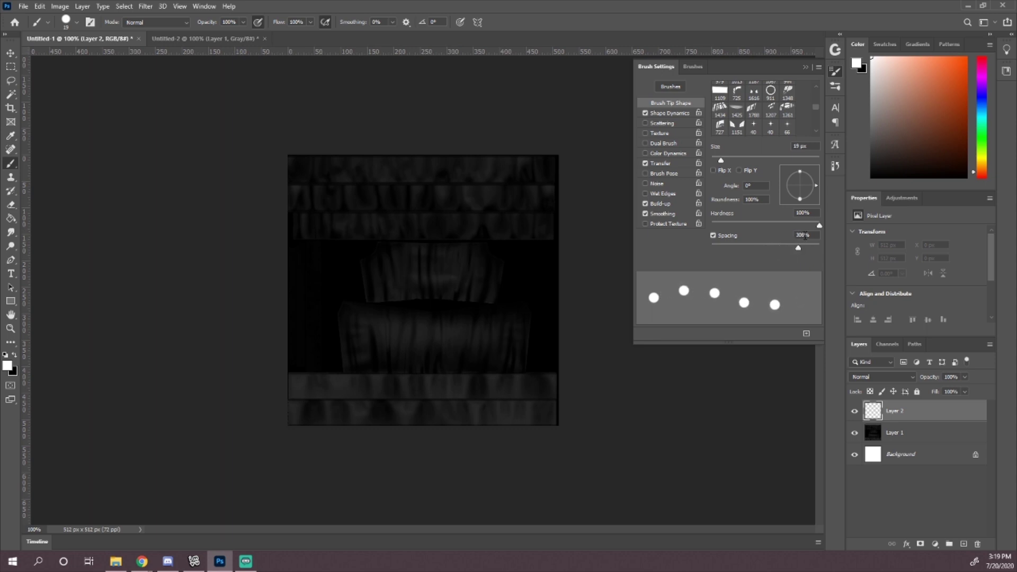
left_click_drag(723, 160, 720, 160)
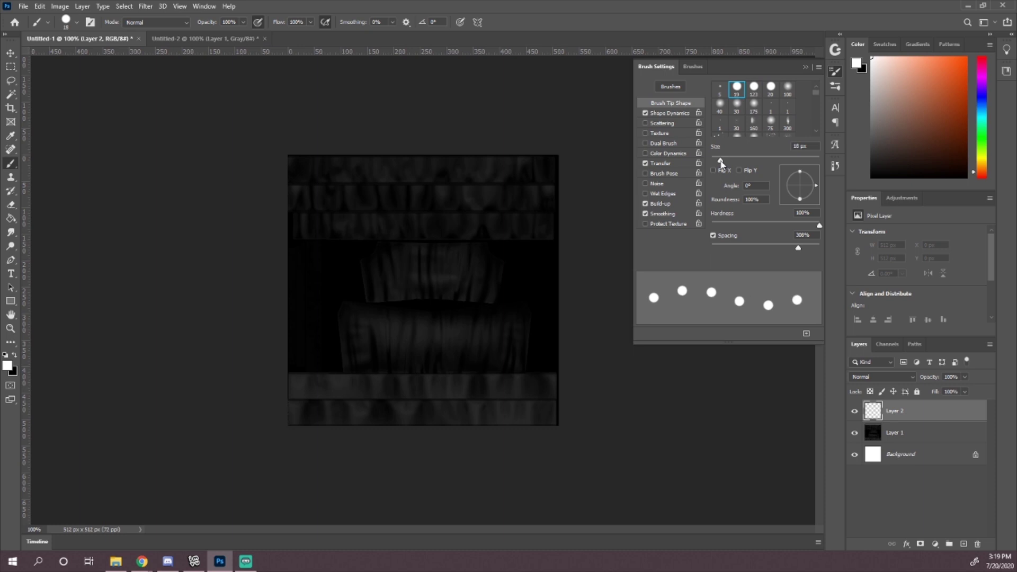
left_click_drag(796, 246, 791, 246)
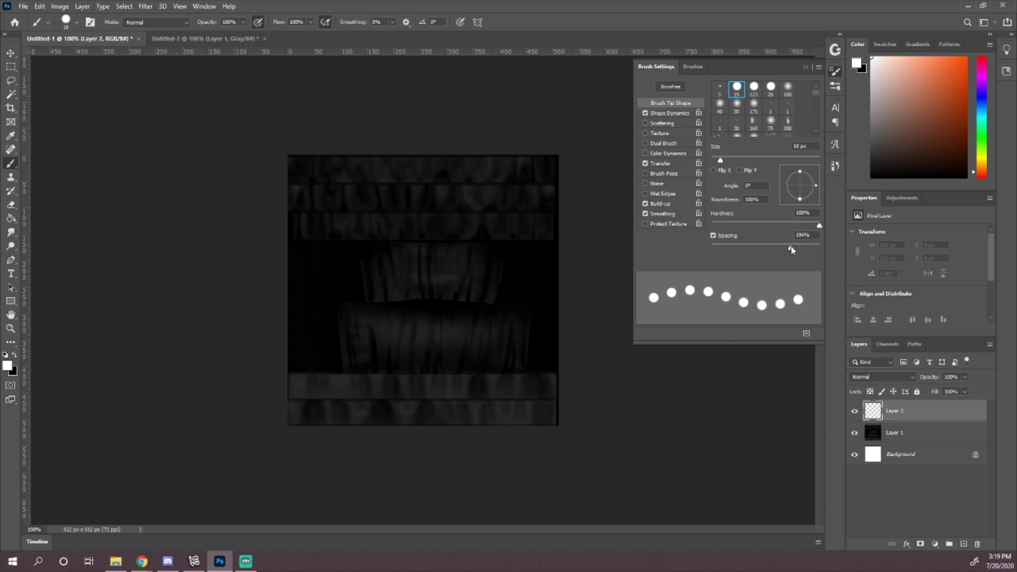
left_click_drag(721, 160, 719, 160)
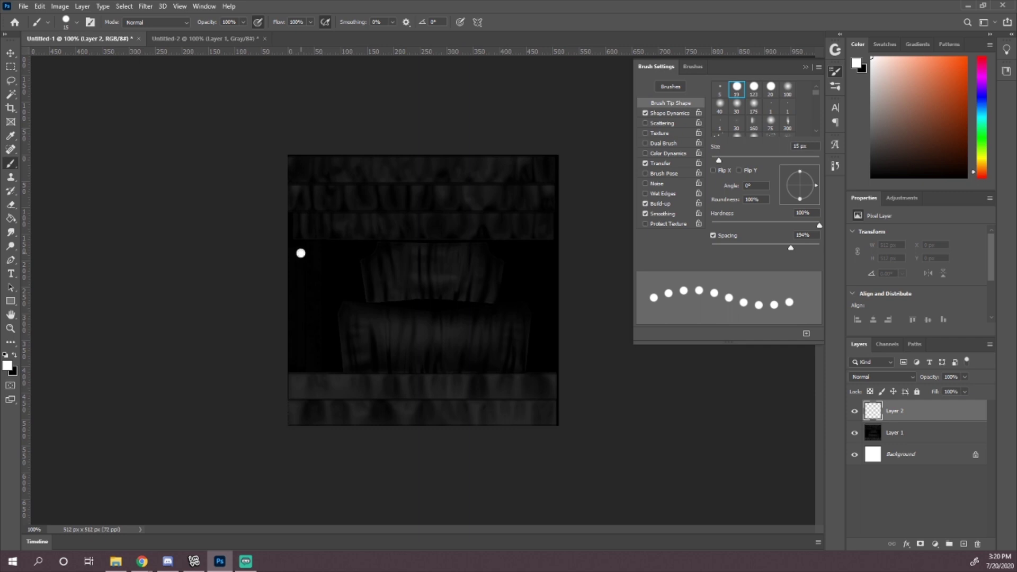
left_click_drag(301, 253, 547, 266)
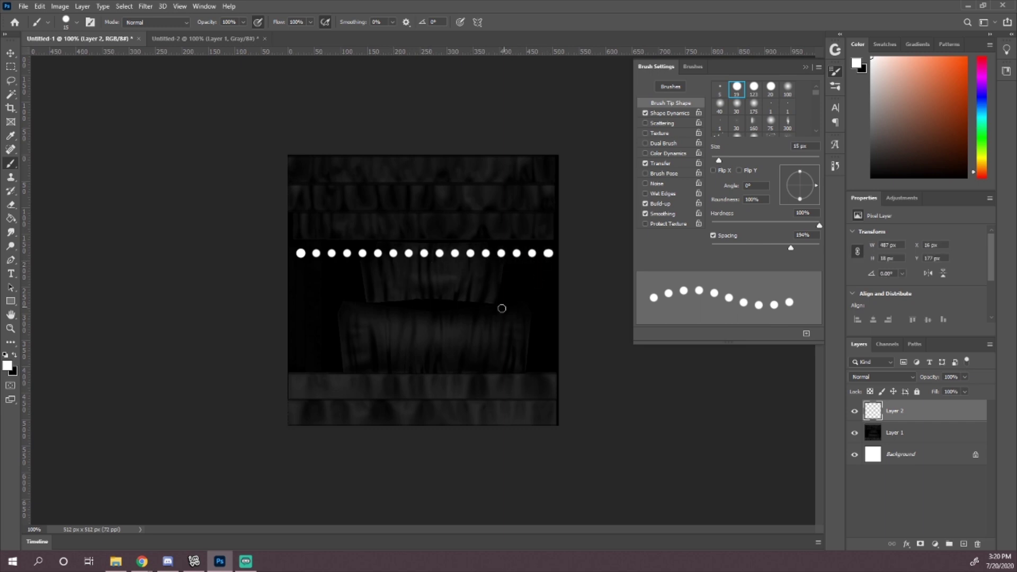
Duplicate the dot row's layer and offset the copy into a staggered row just below, at X 30 px, Y 204 px.
left_click_drag(934, 413, 964, 543)
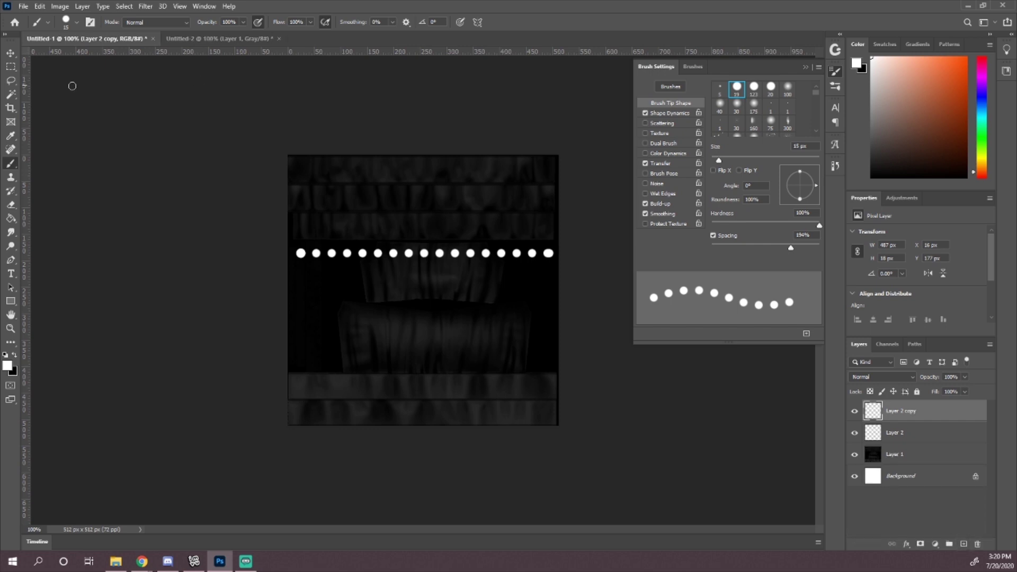
left_click(13, 54)
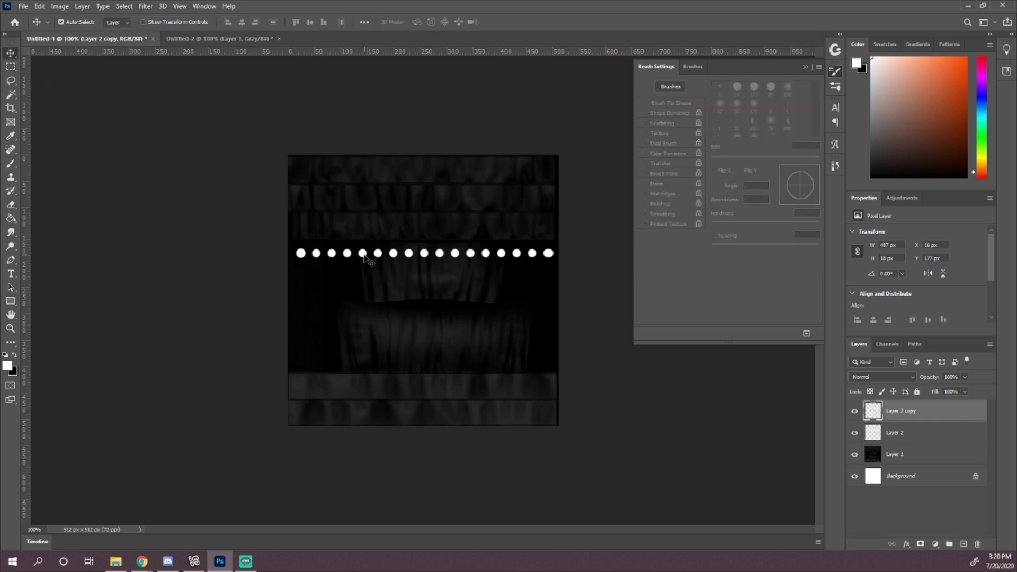
left_click_drag(369, 258, 372, 269)
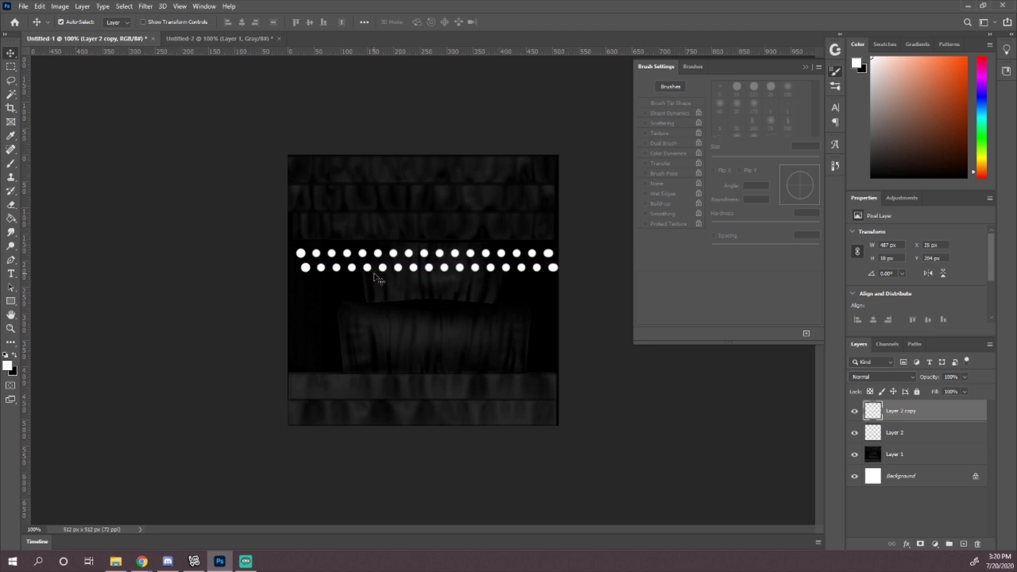
key("Right")
key("Right")
key("Right")
key("Right")
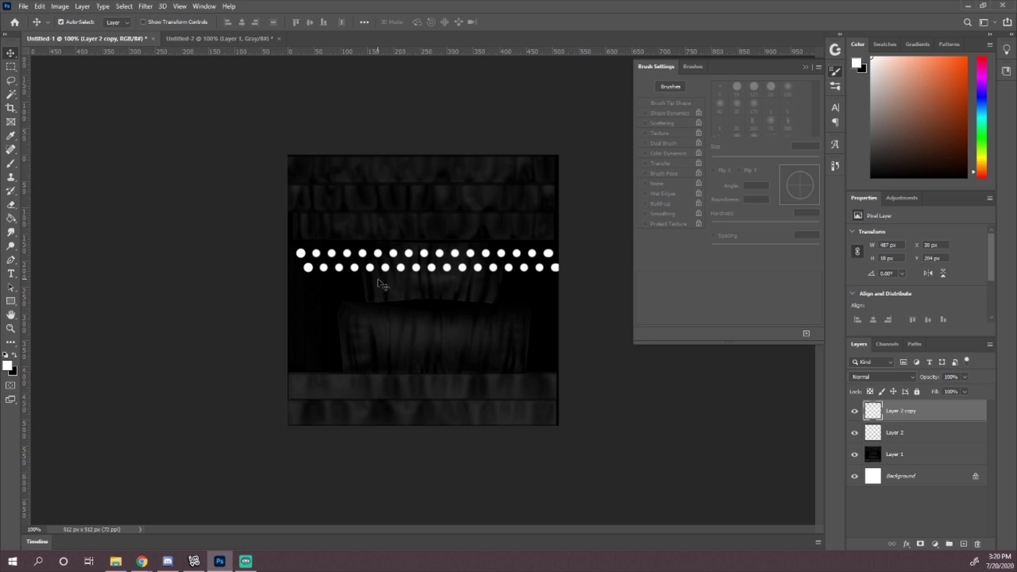
Merge the two dot-row layers and place a duplicate of the pair directly below at Y 234 px.
left_click(915, 435, "shift")
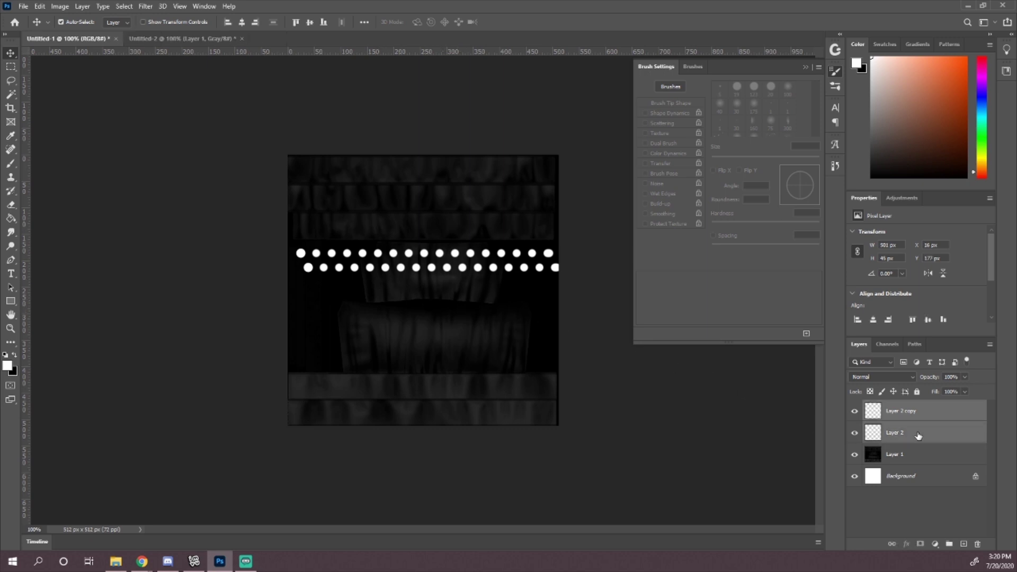
right_click(918, 435)
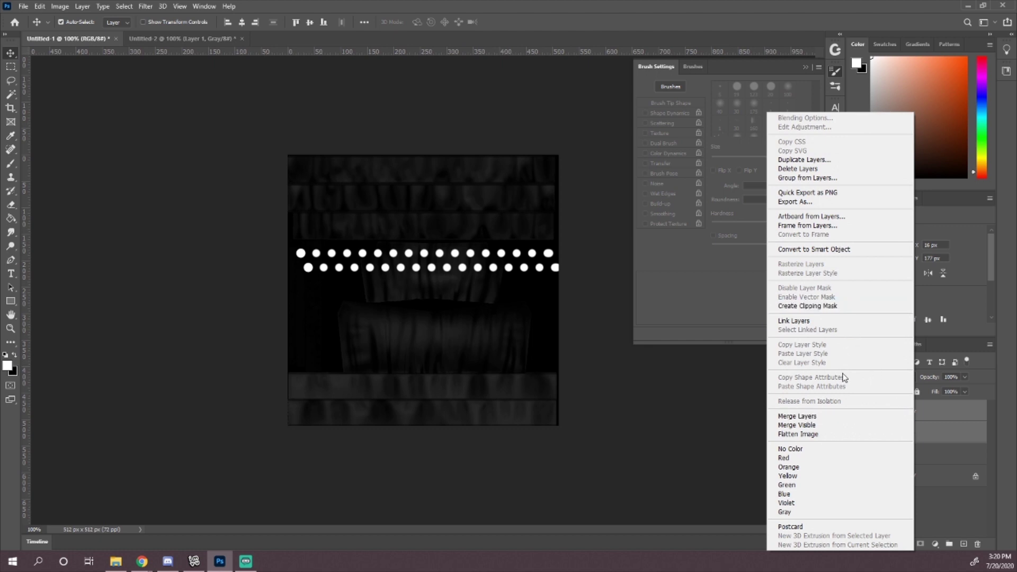
left_click(829, 418)
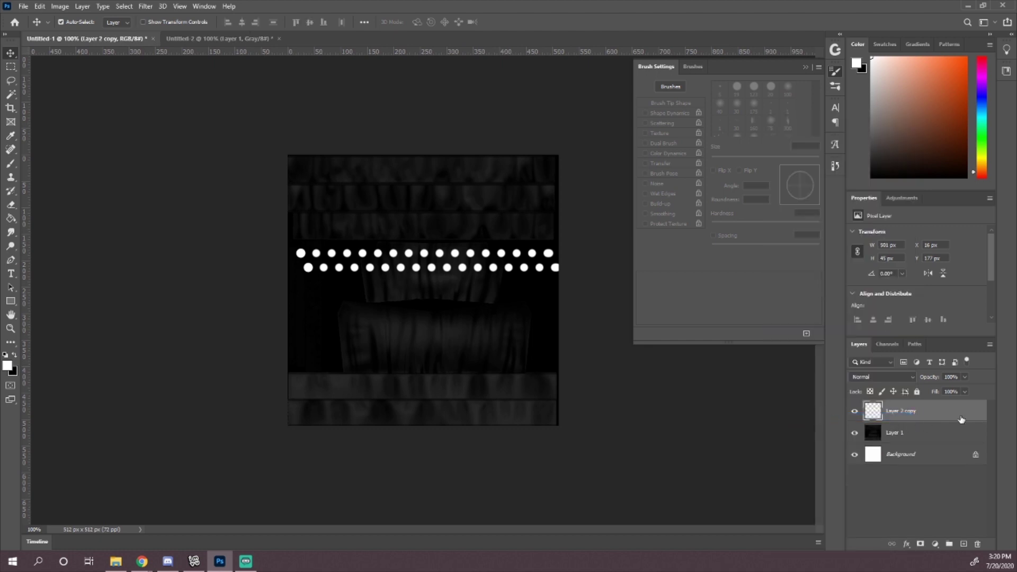
left_click_drag(954, 413, 964, 541)
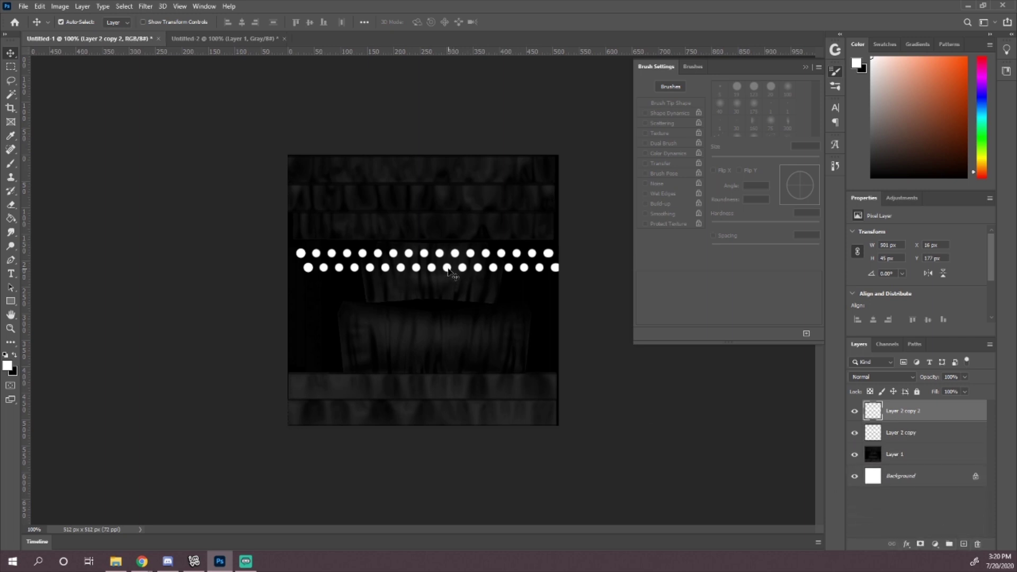
left_click_drag(448, 272, 459, 305)
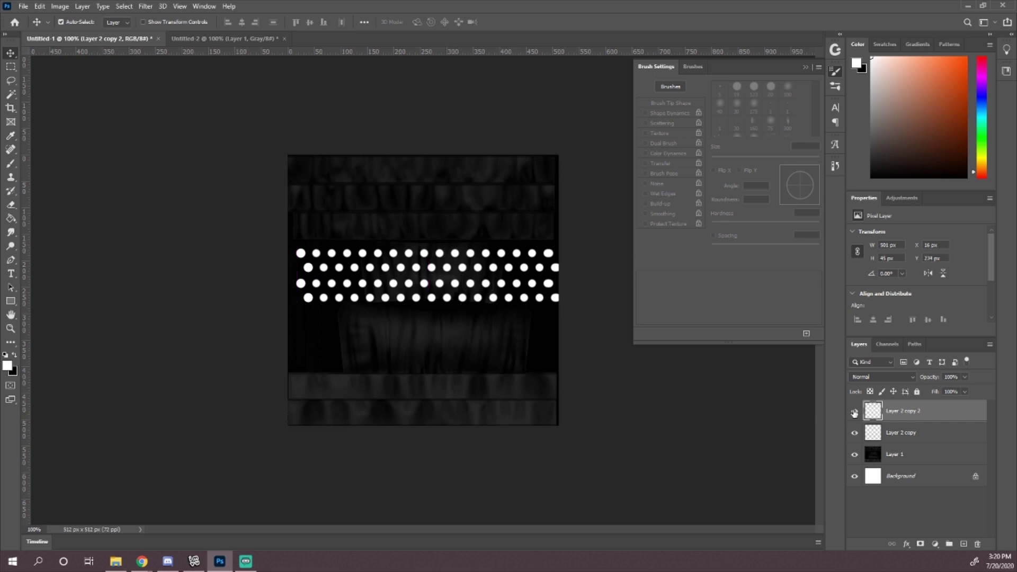
Merge the dot-row layers and place further duplicates until the polka dots cover the whole texture.
left_click(940, 435, "shift")
right_click(936, 436)
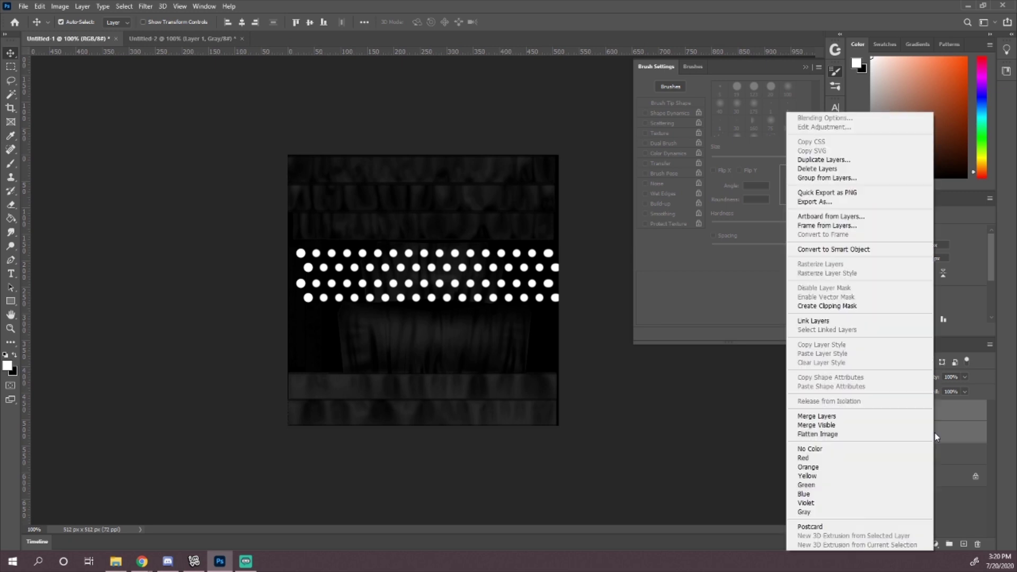
left_click(899, 417)
left_click_drag(899, 418, 962, 544)
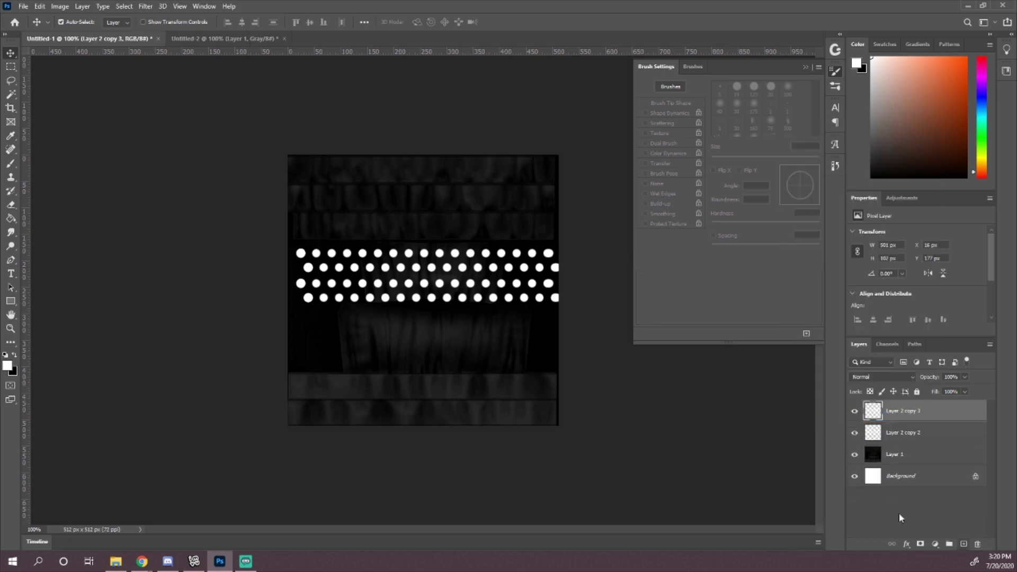
left_click_drag(482, 303, 500, 364)
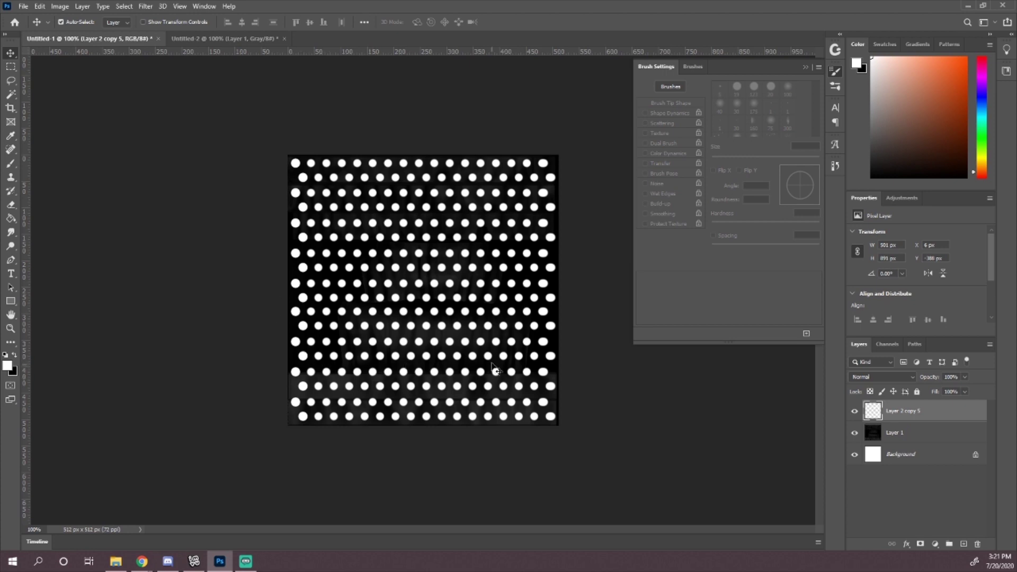
left_click_drag(417, 245, 416, 245)
Save a JPEG copy of the polka dot texture as polkadottop in the Pictures folder.
key("ctrl+alt+s")
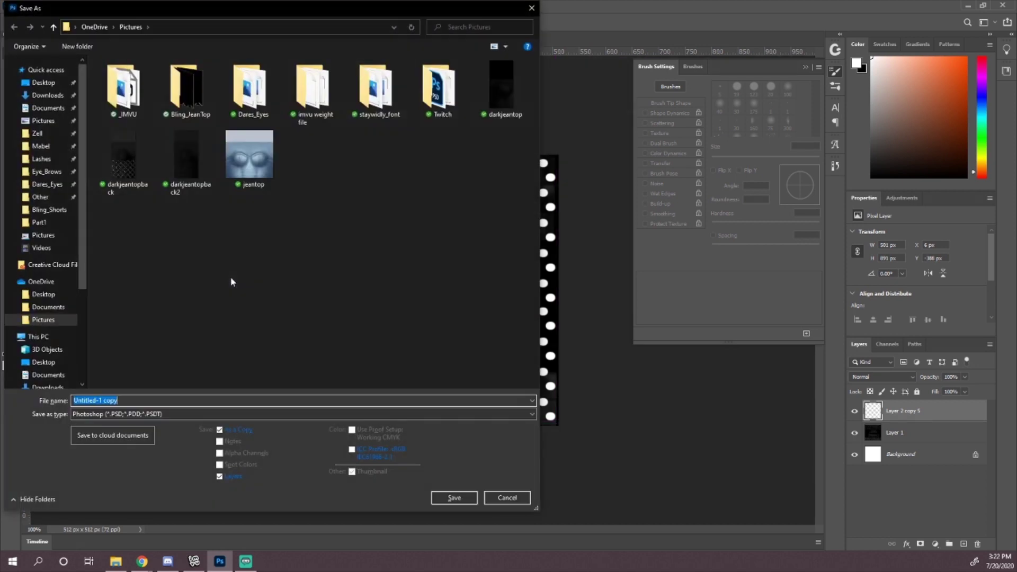
left_click(138, 413)
left_click(139, 310)
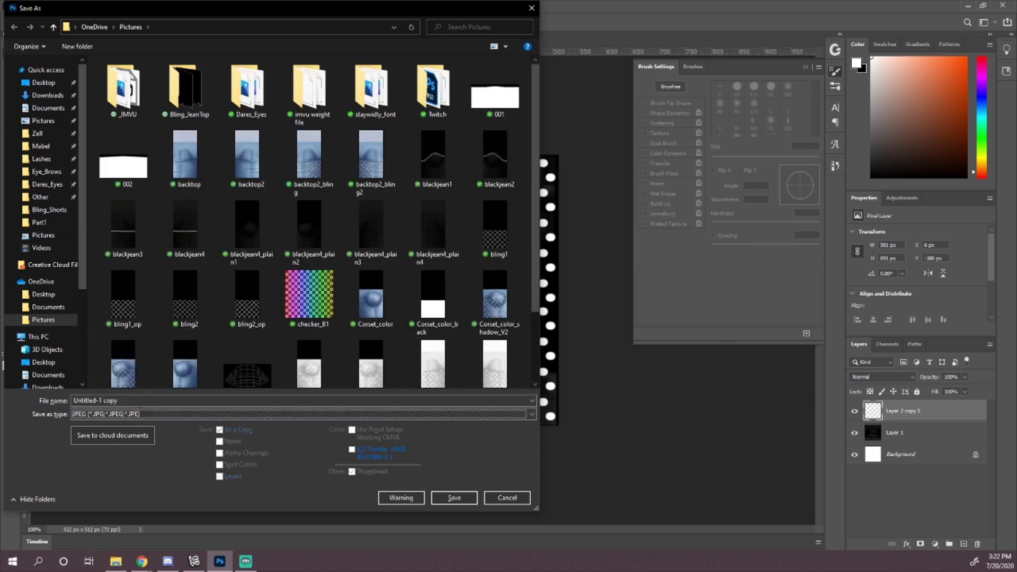
left_click(140, 401)
type("polkadottop")
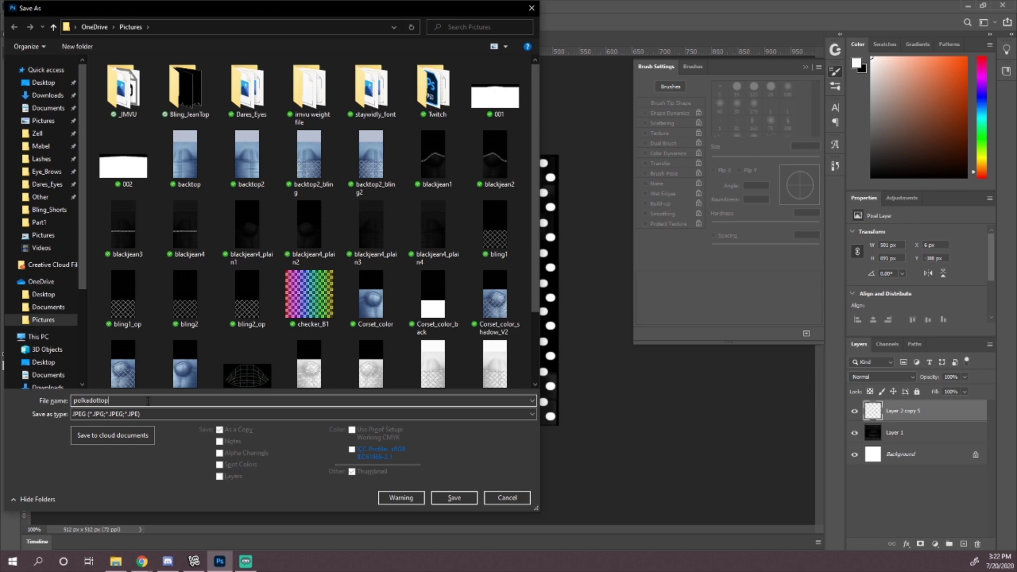
key("Return")
key("Return")
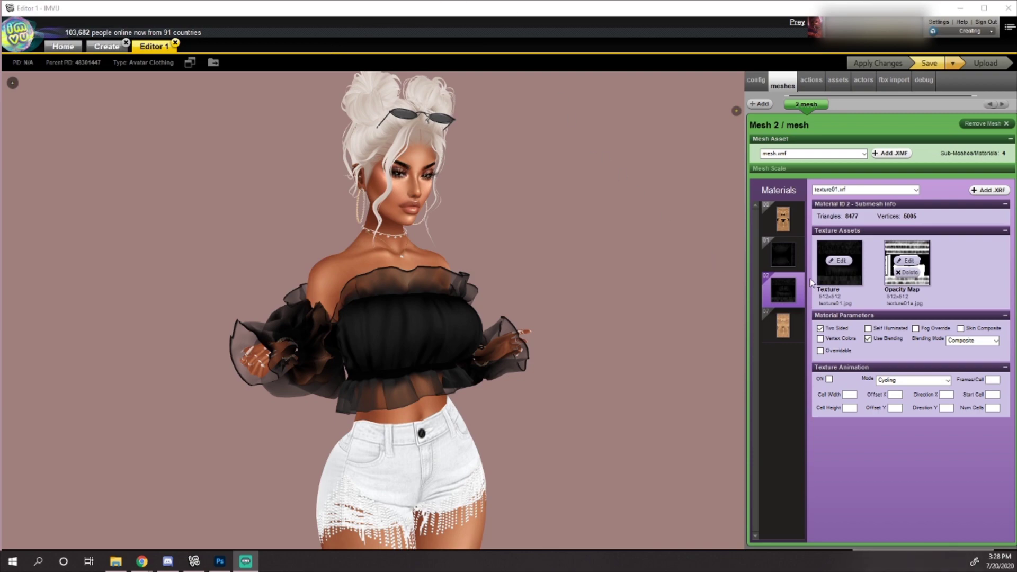
Load the polkadottop image as the texture of material 02 and apply the changes to the avatar's top.
left_click(840, 260)
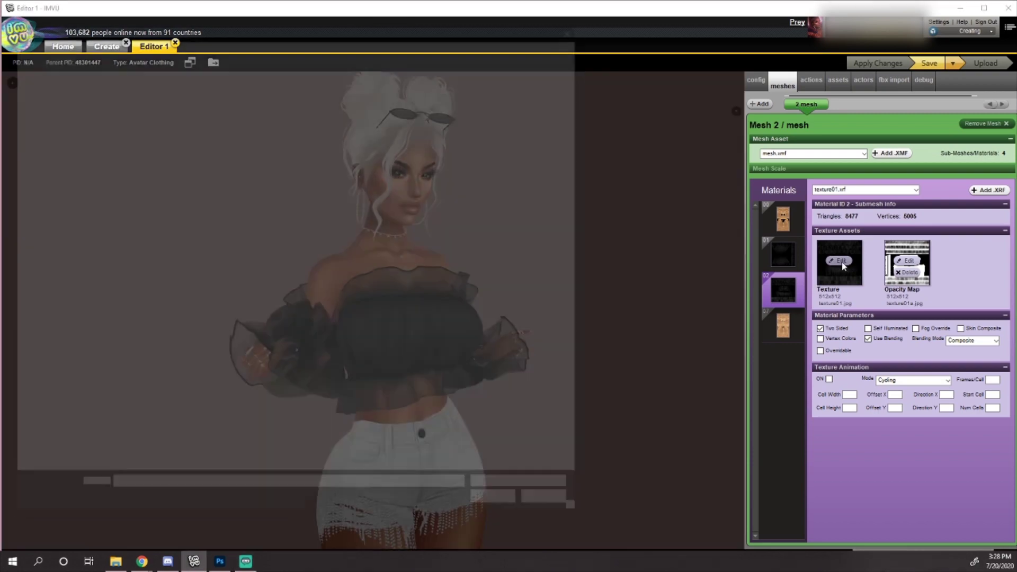
scroll(512, 281, "down", 4)
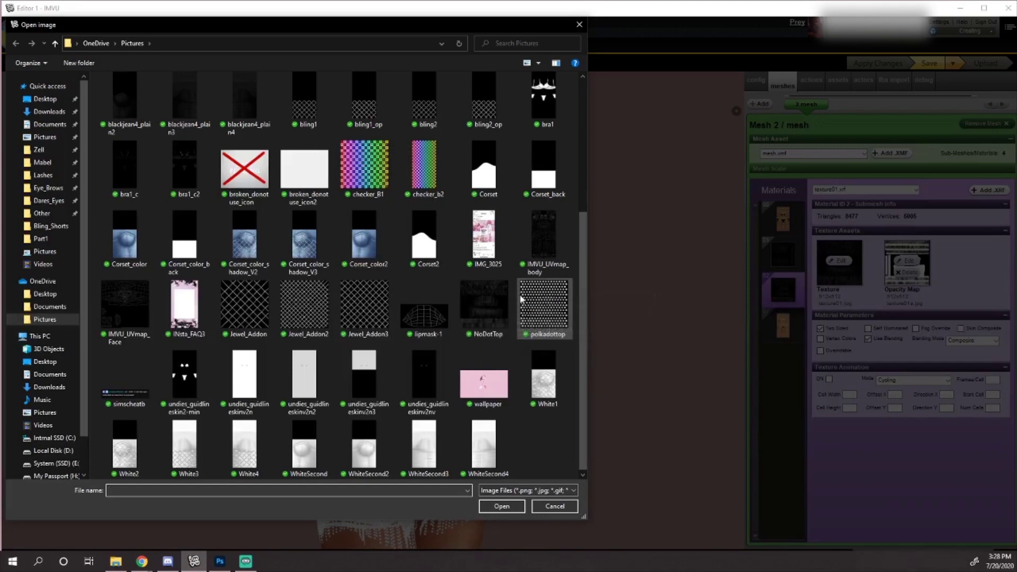
left_click(543, 305)
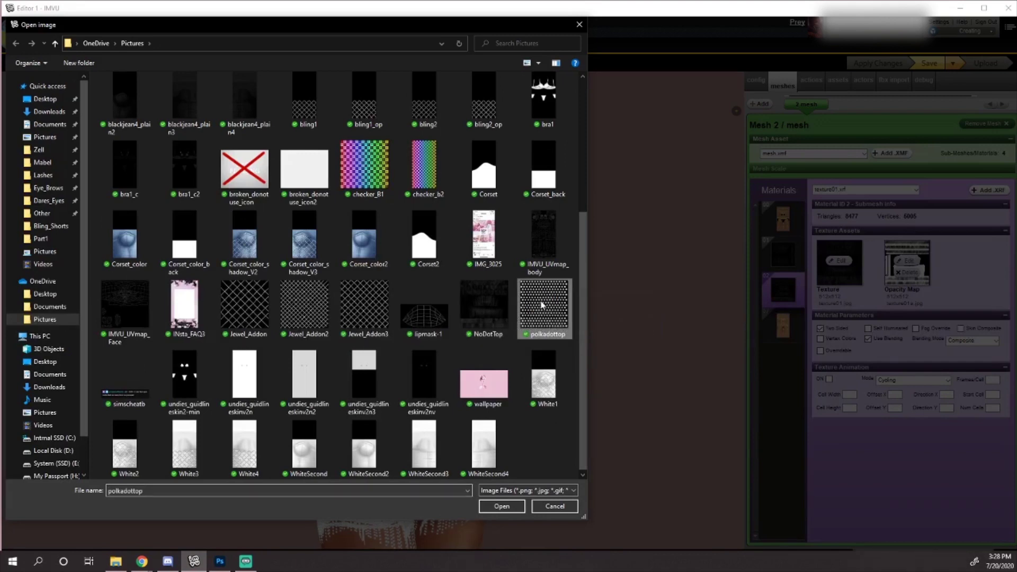
left_click(522, 509)
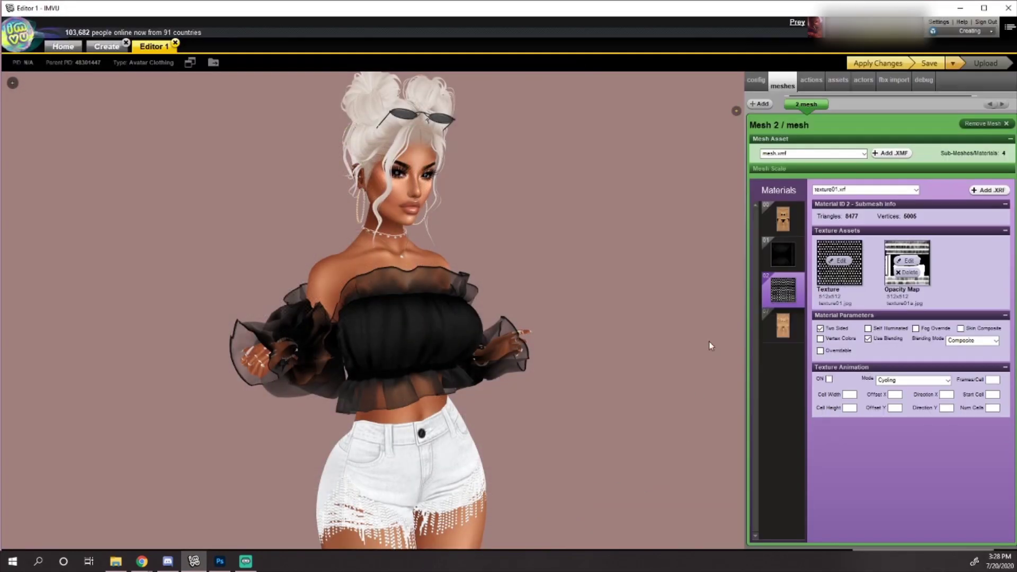
left_click(879, 64)
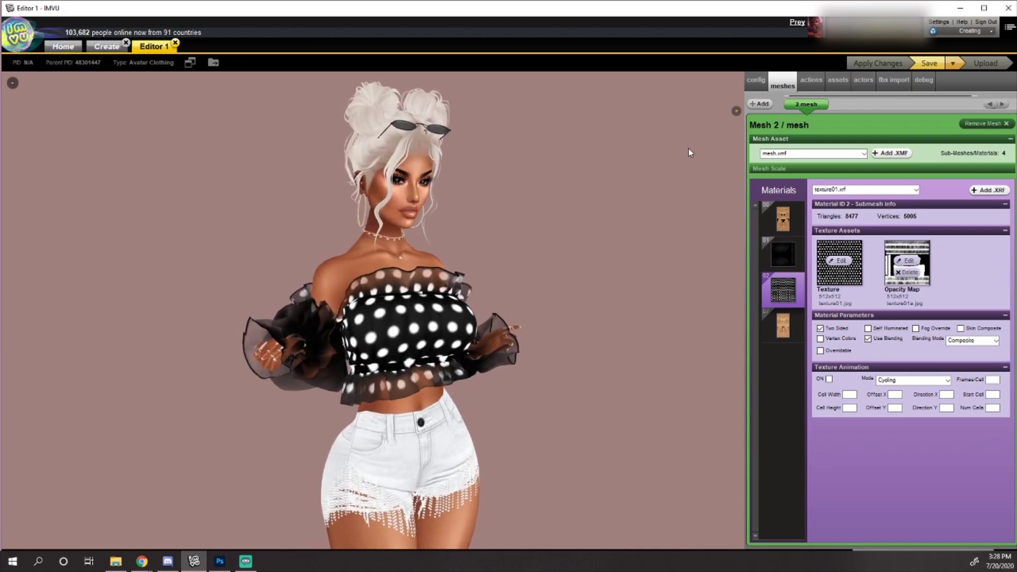
Switch to Photoshop and scale the dot layer down to about 441 × 784 px, flush with the canvas's right and bottom edges.
key("alt+Tab")
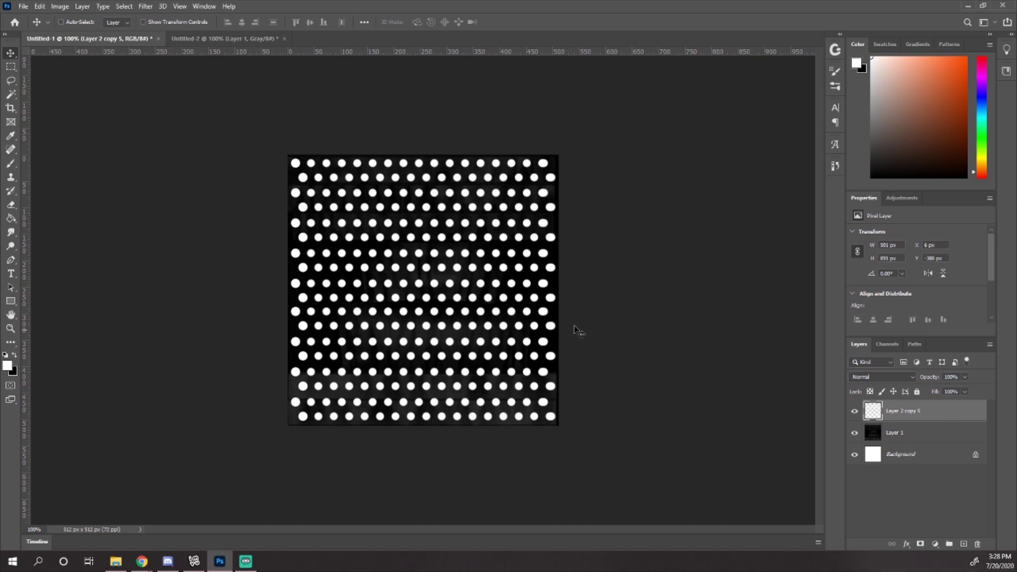
left_click_drag(461, 288, 461, 289)
key("ctrl+t")
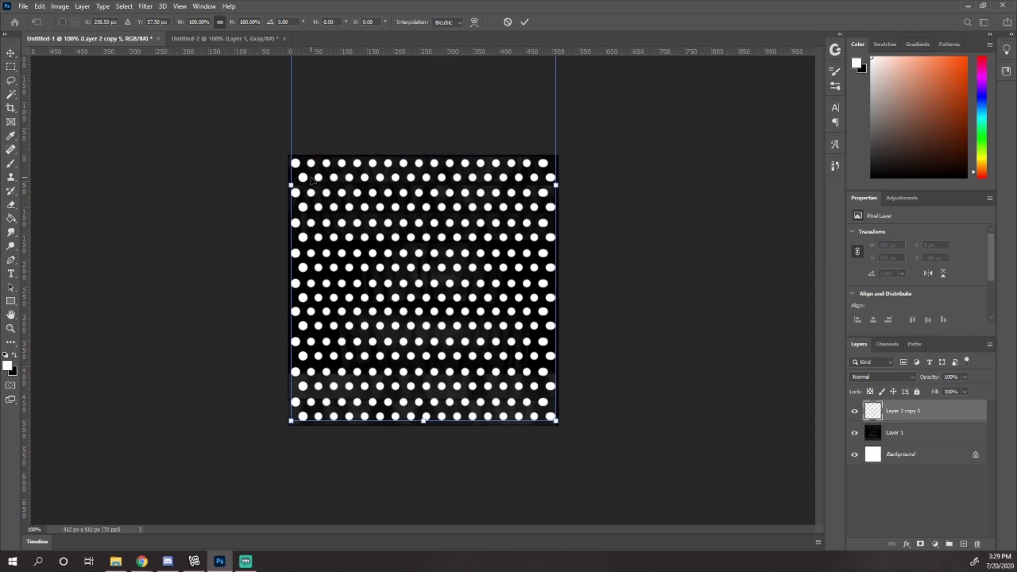
mouse_move(558, 424)
left_mouse_down()
mouse_move(509, 336)
mouse_move(413, 222)
mouse_move(678, 471)
mouse_move(580, 437)
mouse_move(480, 358)
mouse_move(559, 405)
mouse_move(607, 459)
mouse_move(576, 452)
mouse_move(507, 335)
mouse_move(556, 420)
left_mouse_up()
left_click_drag(289, 422, 322, 364)
left_click_drag(385, 334, 387, 396)
key("Return")
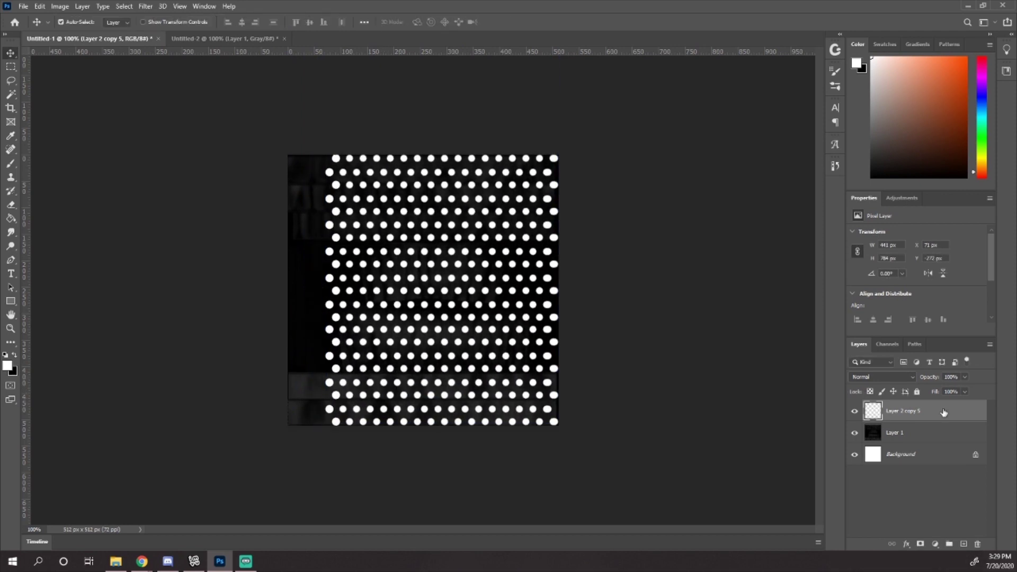
Duplicate the scaled dot layer and flip the copy horizontally.
left_click_drag(900, 411, 963, 544)
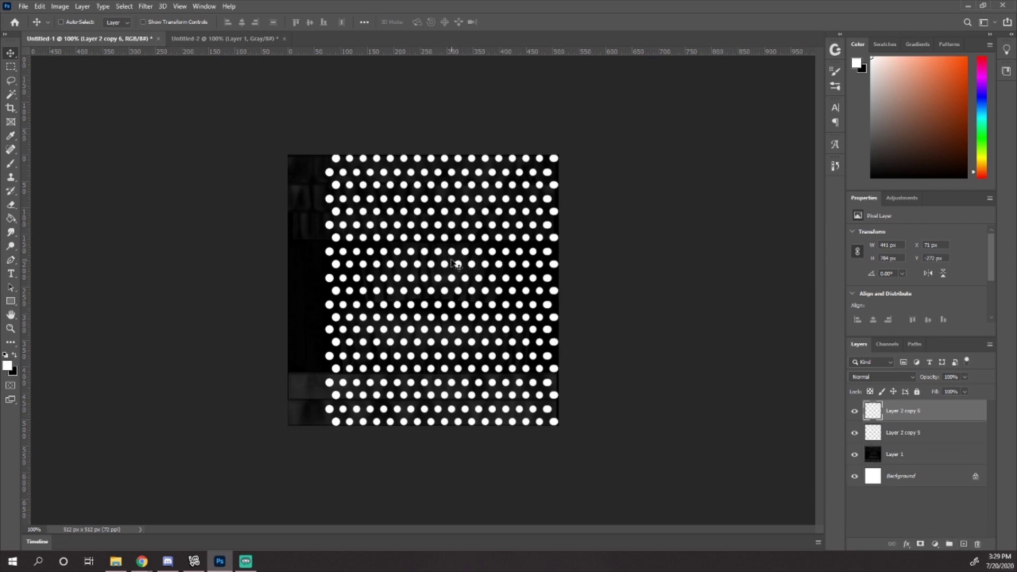
left_click_drag(454, 263, 457, 266)
key("ctrl+t")
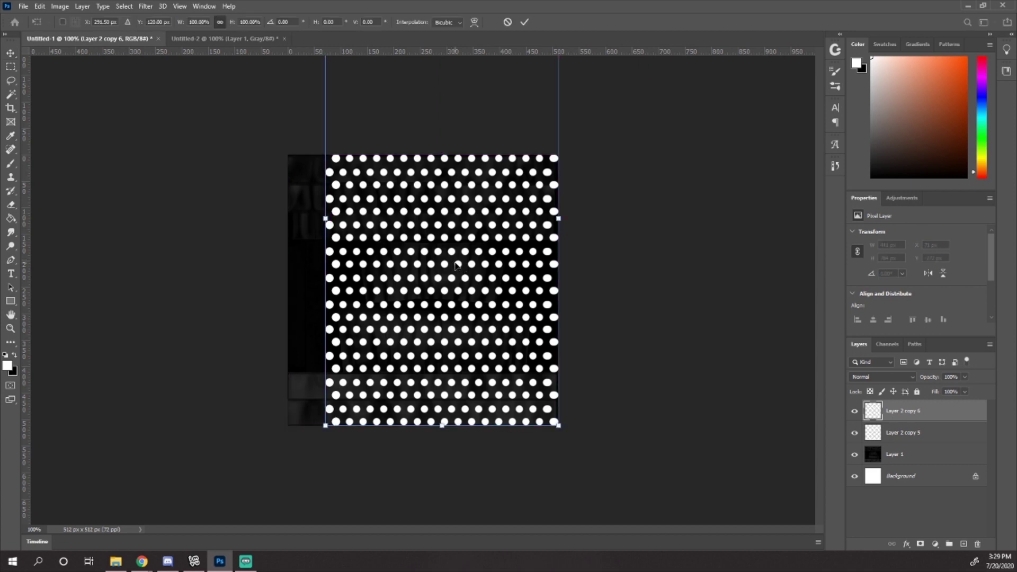
right_click(405, 263)
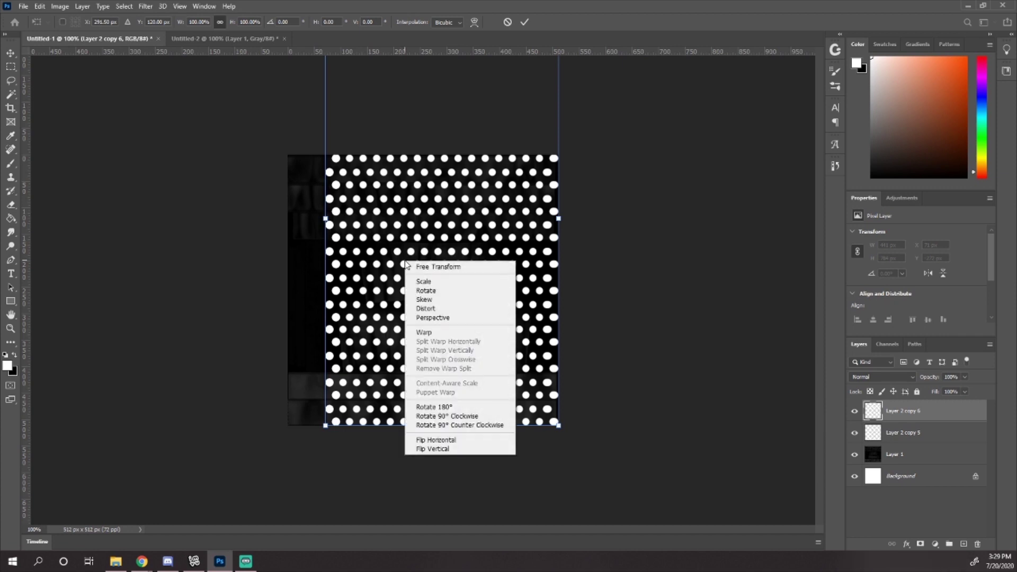
left_click(455, 441)
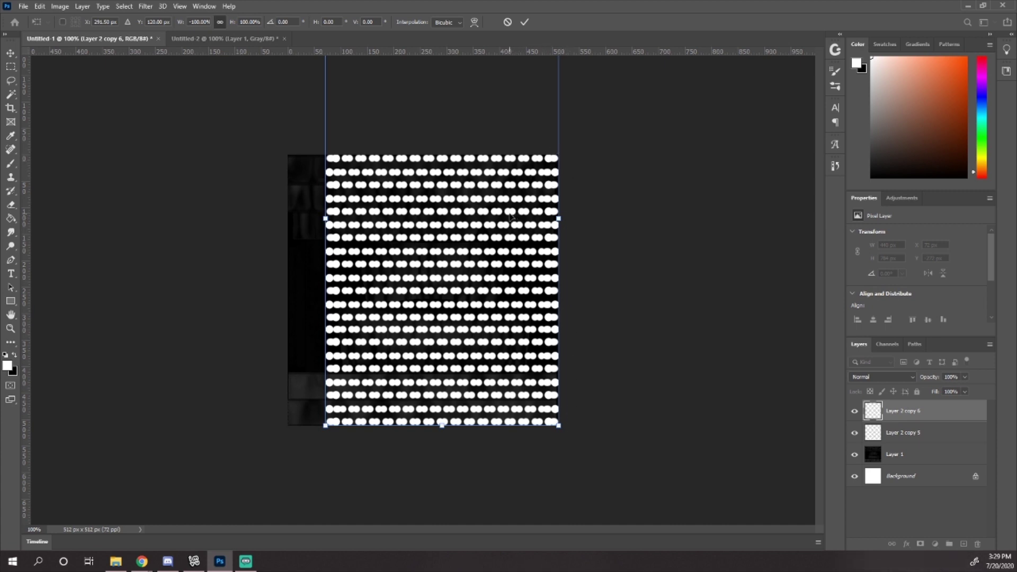
Shift the flipped dot copy left to about X -354 px so its dots fill the bare strip in line with the original rows.
key("Left")
key("Left")
key("Left")
key("Left")
key("Left")
key("Left")
key("Left")
key("Left")
key("Left")
key("Left")
key("Left")
key("Left")
key("Left")
key("Left")
key("Left")
key("Left")
key("Left")
key("Left")
key("Left")
key("Left")
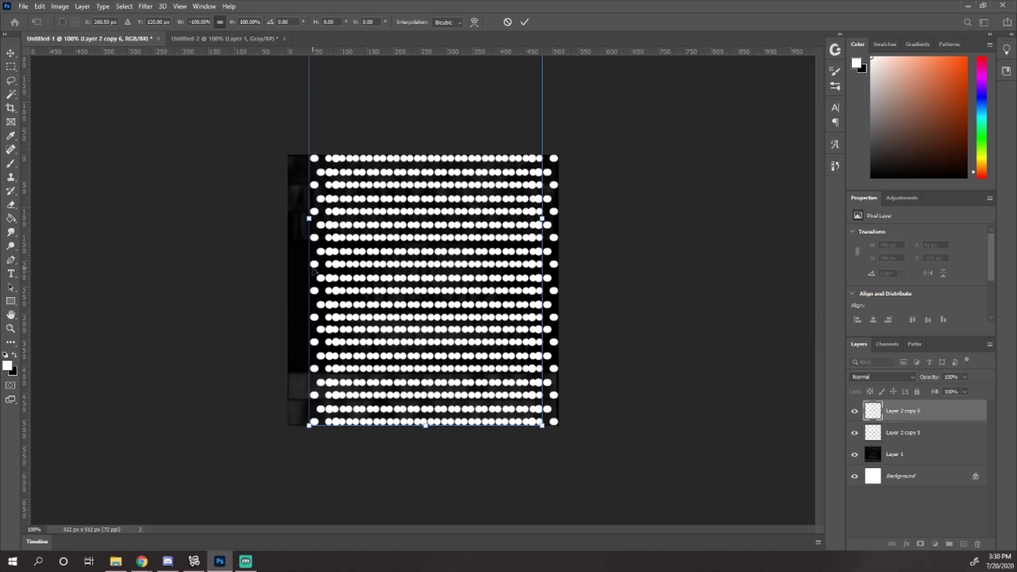
left_click_drag(313, 270, 107, 232)
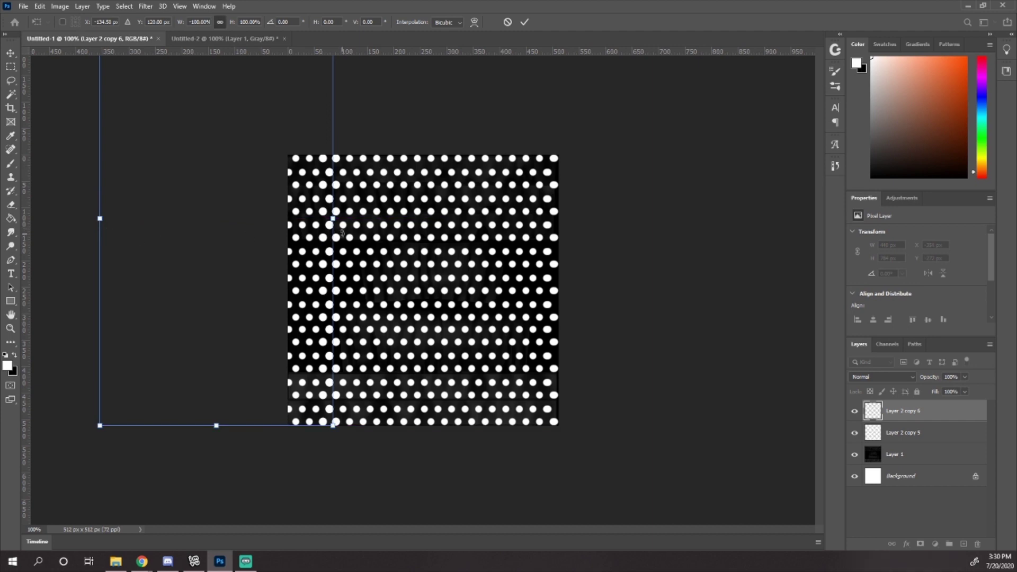
key("Return")
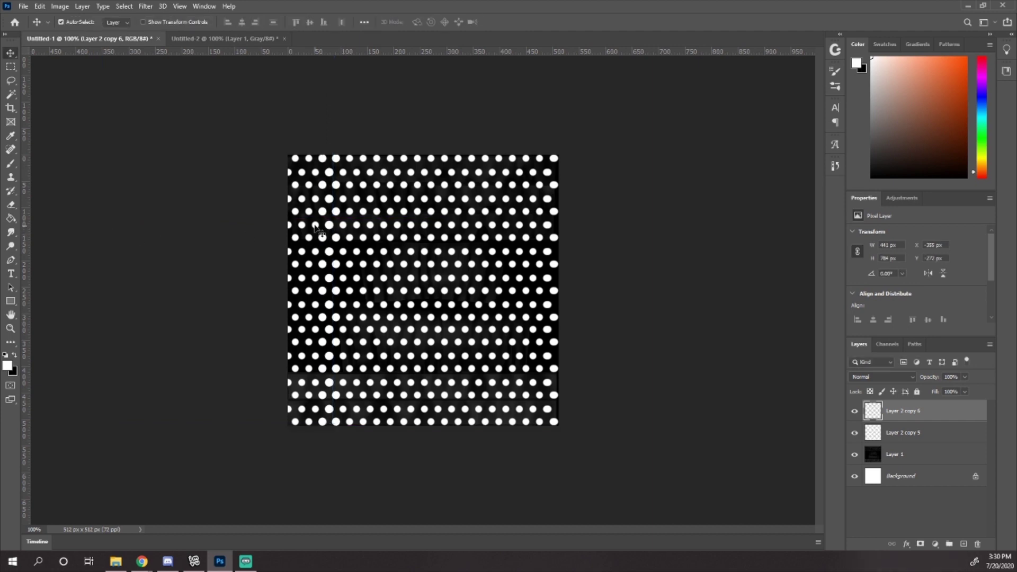
mouse_move(317, 230)
left_mouse_down()
mouse_move(297, 222)
mouse_move(314, 226)
left_mouse_up()
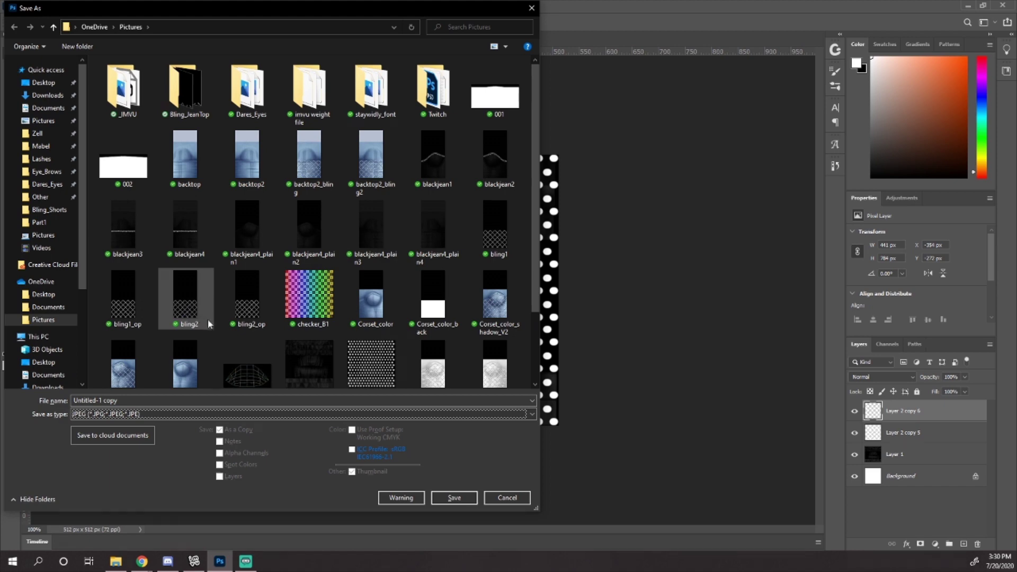
Save the updated texture over the existing polkadottop JPEG at Maximum quality 12.
scroll(208, 324, "down", 1)
left_click(371, 286)
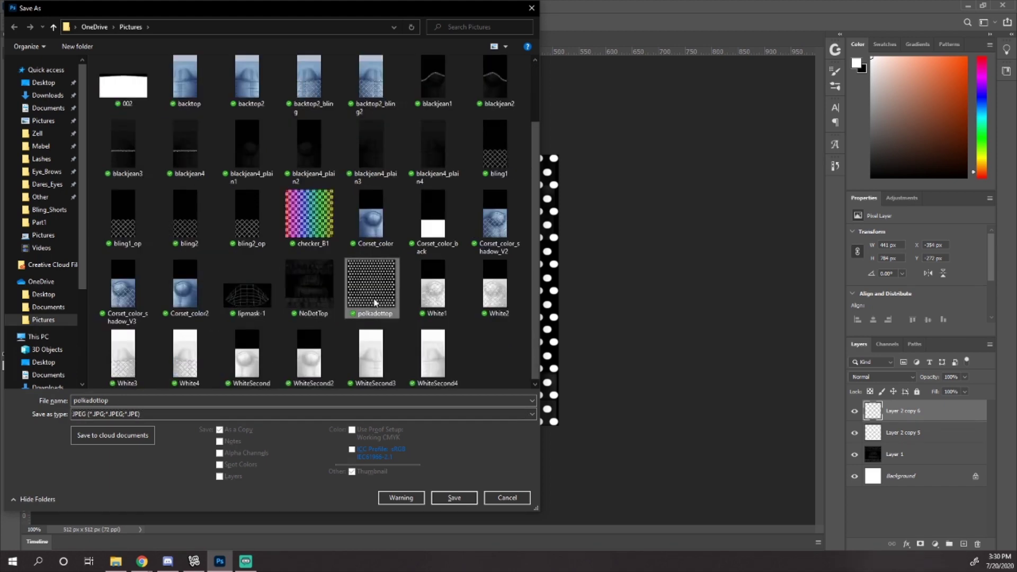
left_click(438, 498)
left_click(533, 281)
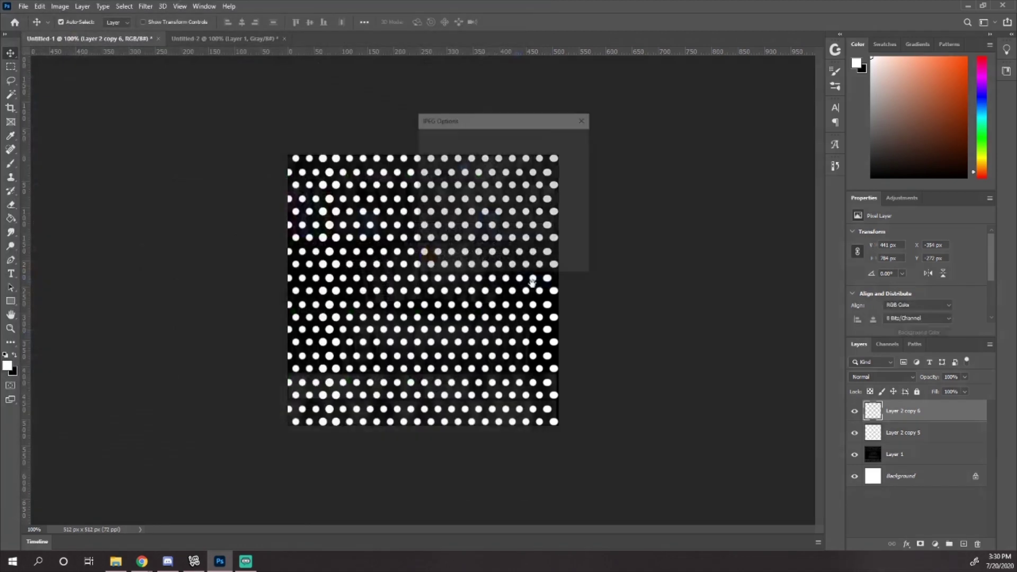
left_click(566, 140)
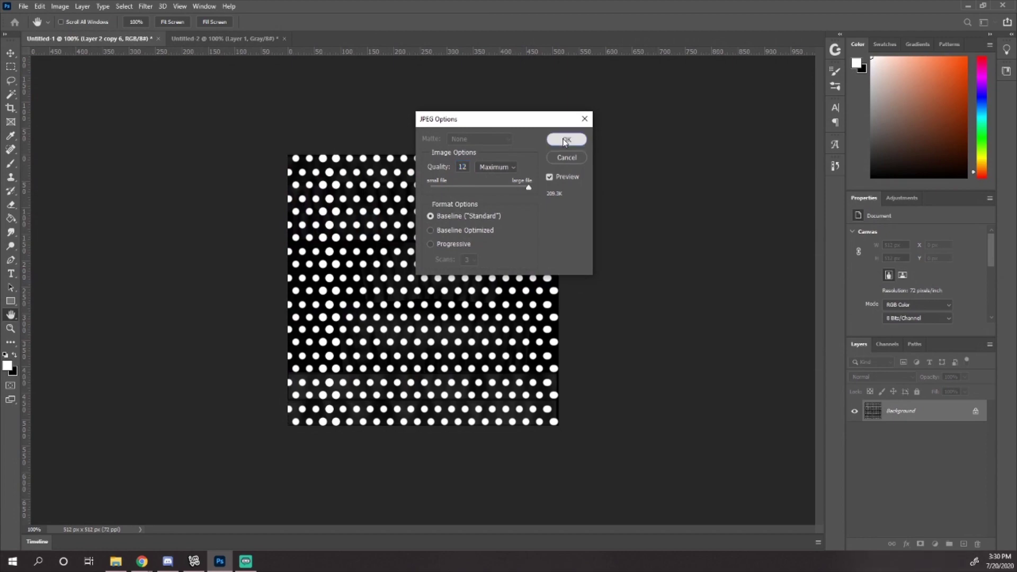
Switch to IMVU, reload polkadottop as the texture of material 02 and apply the changes to the top.
left_click(194, 562)
left_click(846, 259)
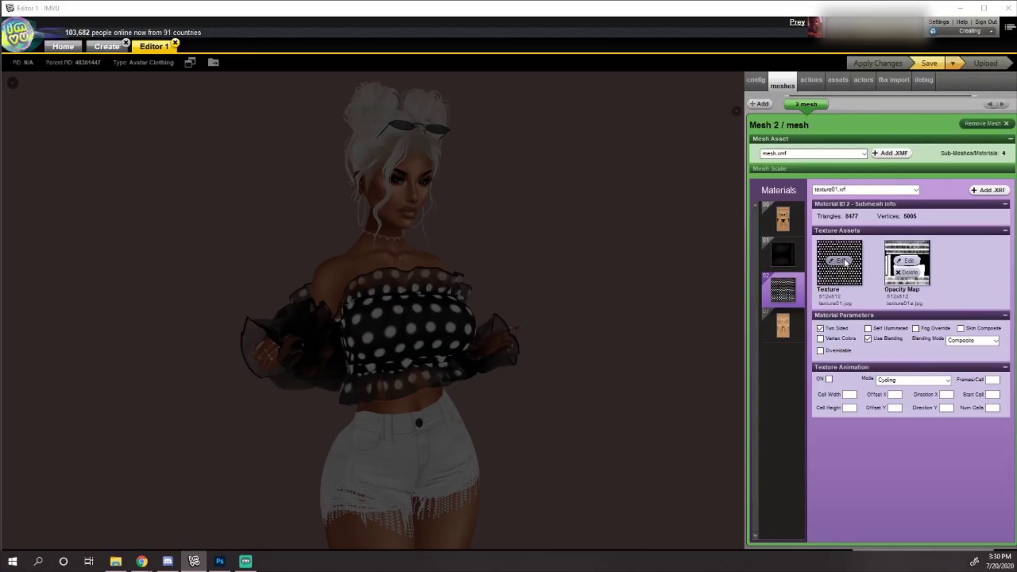
scroll(472, 271, "down", 10)
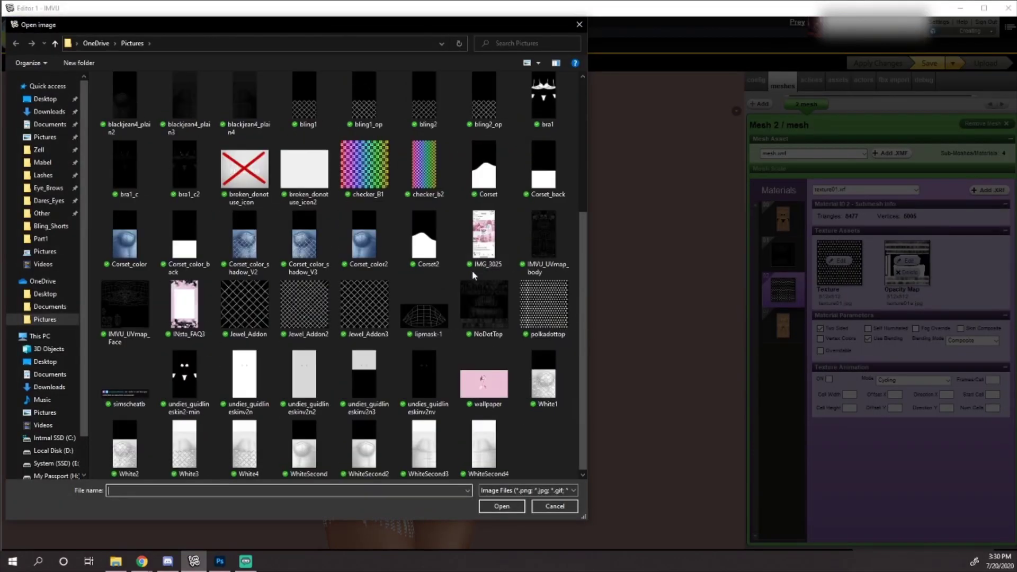
double_click(546, 302)
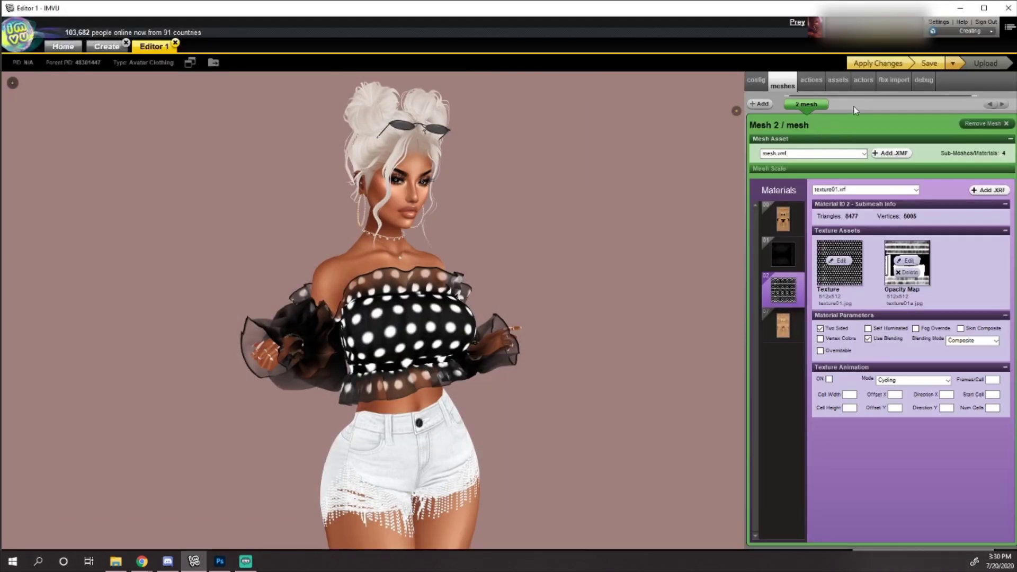
left_click(878, 63)
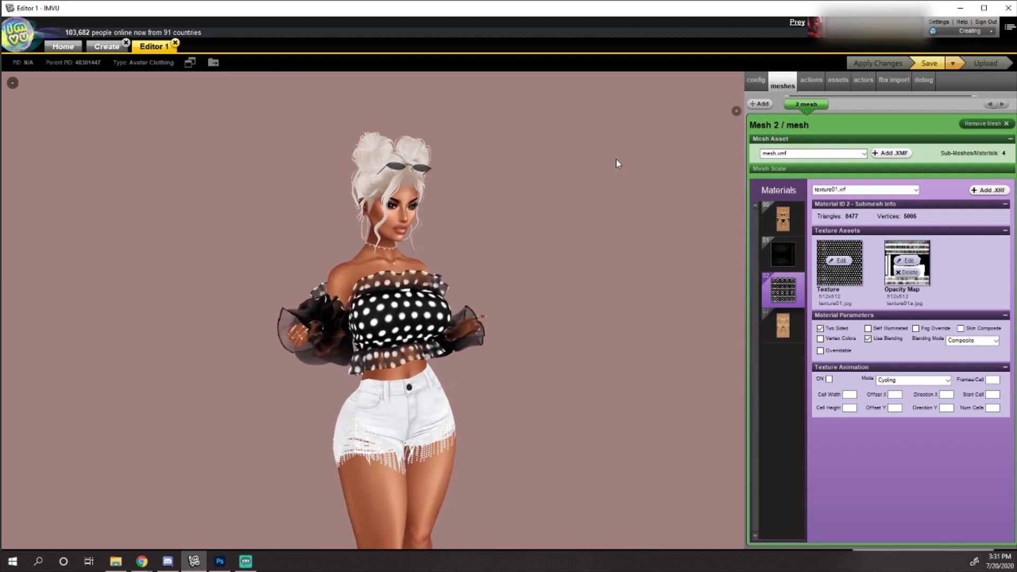
scroll(607, 164, "up", 3)
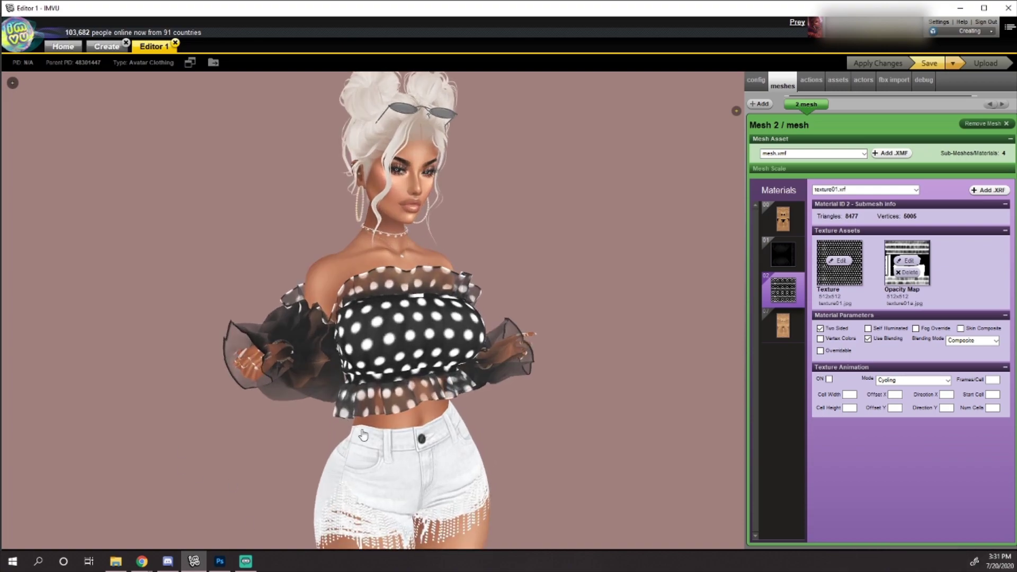
Switch to Photoshop and merge the two polka dot layers into one.
left_click(218, 565)
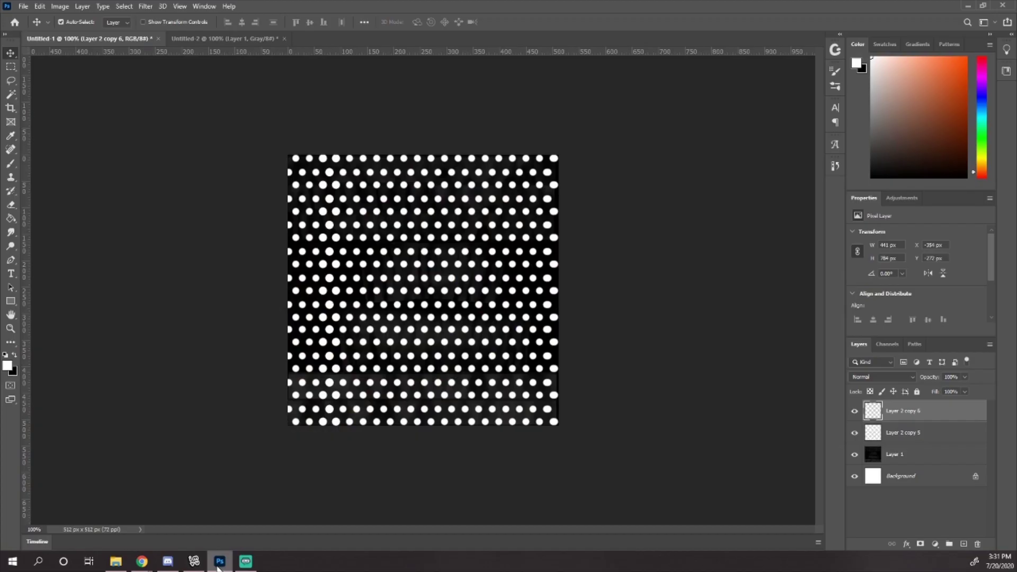
left_click(939, 436, "shift")
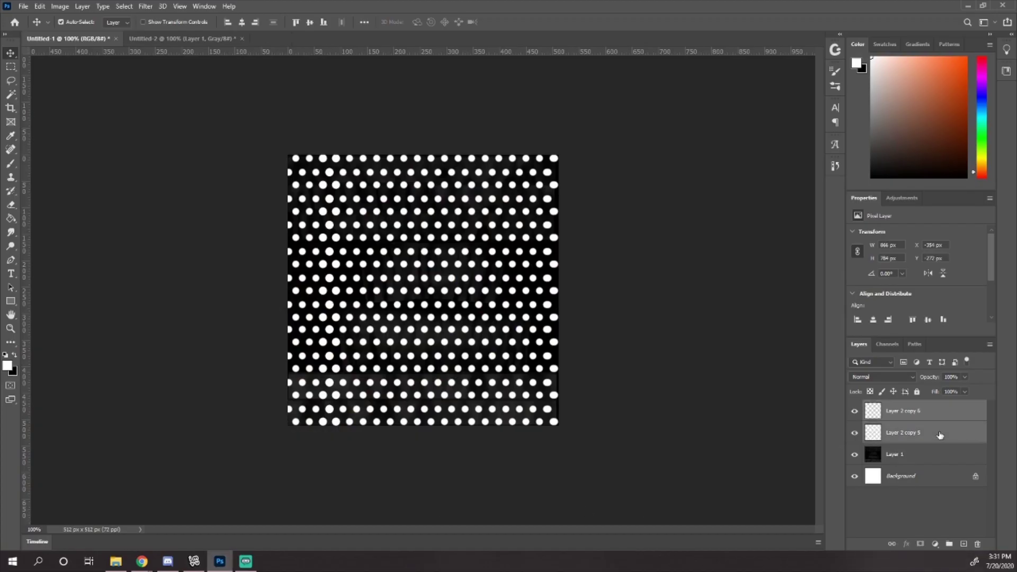
right_click(940, 435)
left_click(865, 418)
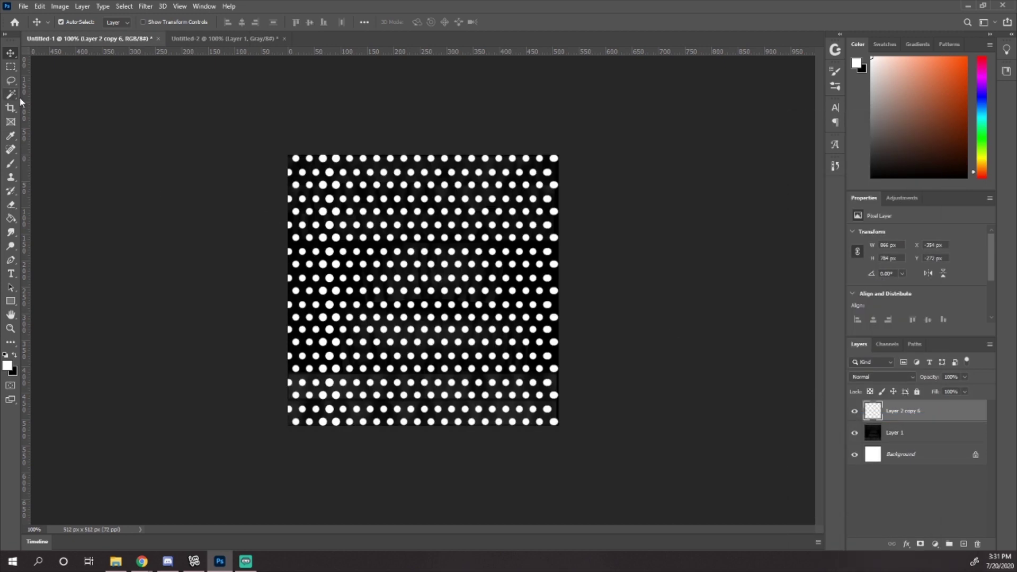
Select the whole canvas, copy the merged polka dots and paste them over the sleeve texture in Untitled-2.
left_click(10, 66)
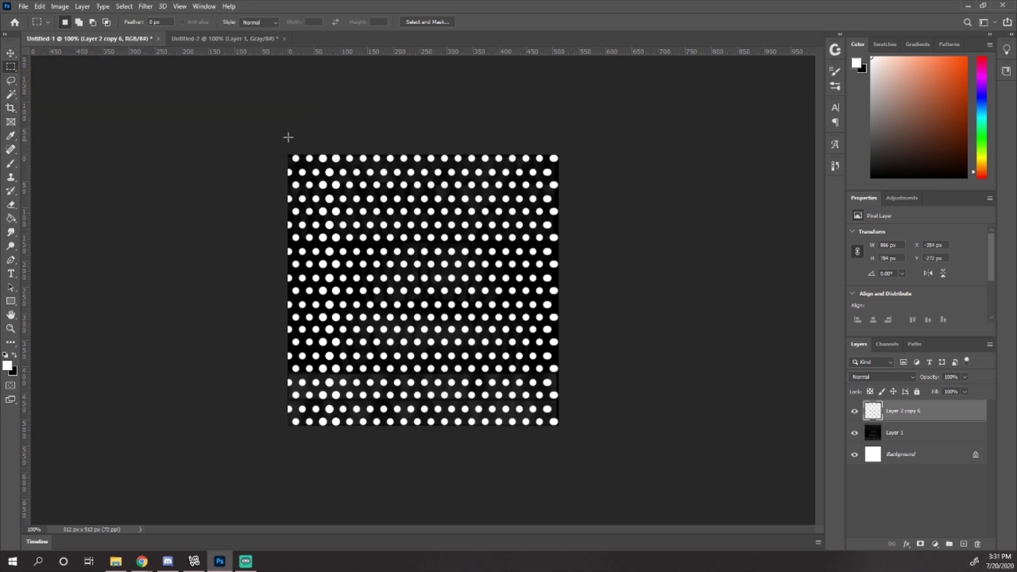
left_click_drag(255, 121, 665, 466)
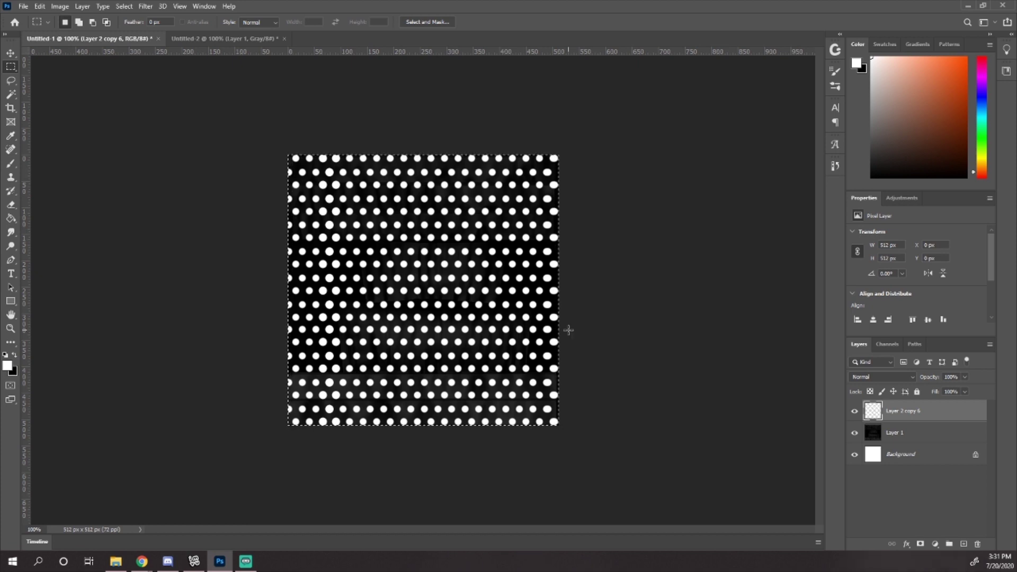
left_click(208, 39)
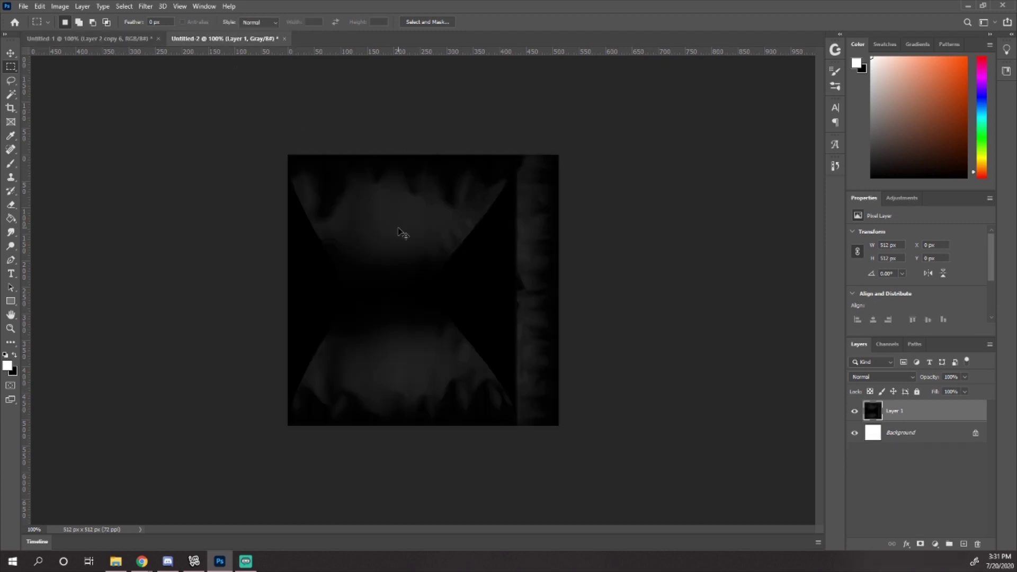
key("ctrl+v")
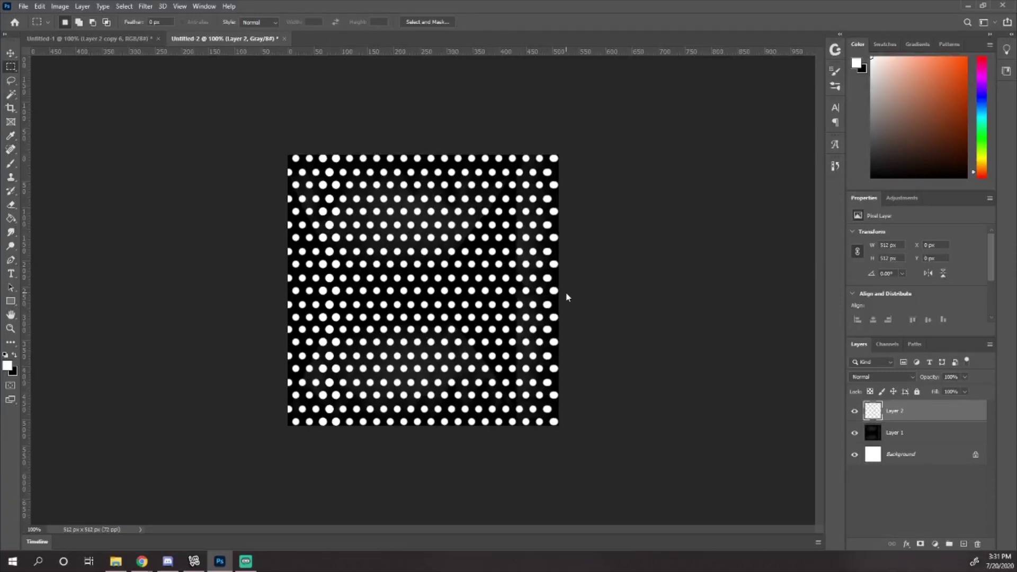
Save the sleeve texture as a JPEG named polkadottop_Sleeves in the Pictures folder at Maximum quality 12.
key("ctrl+alt+s")
left_click(163, 414)
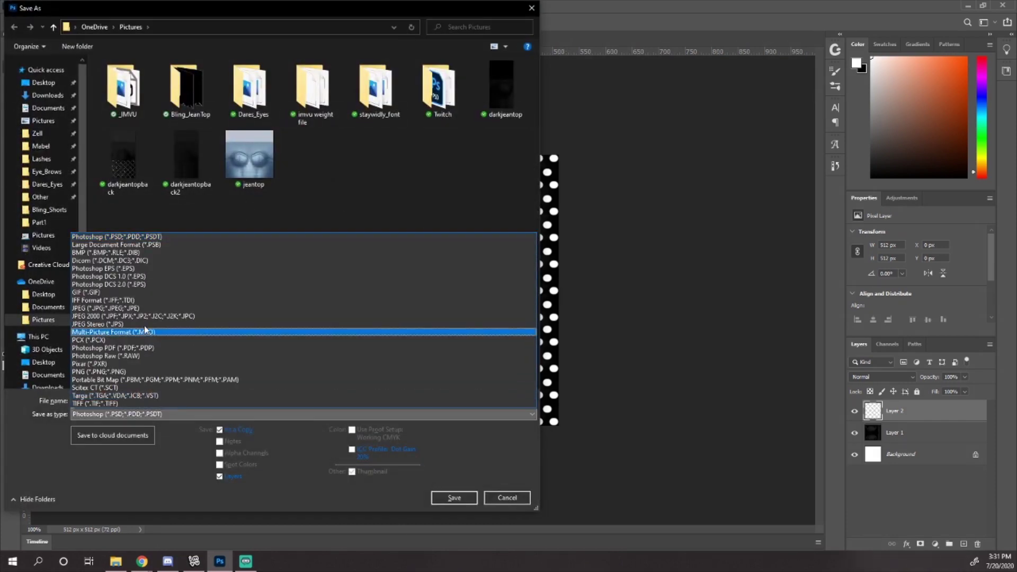
left_click(151, 310)
scroll(310, 233, "down", 2)
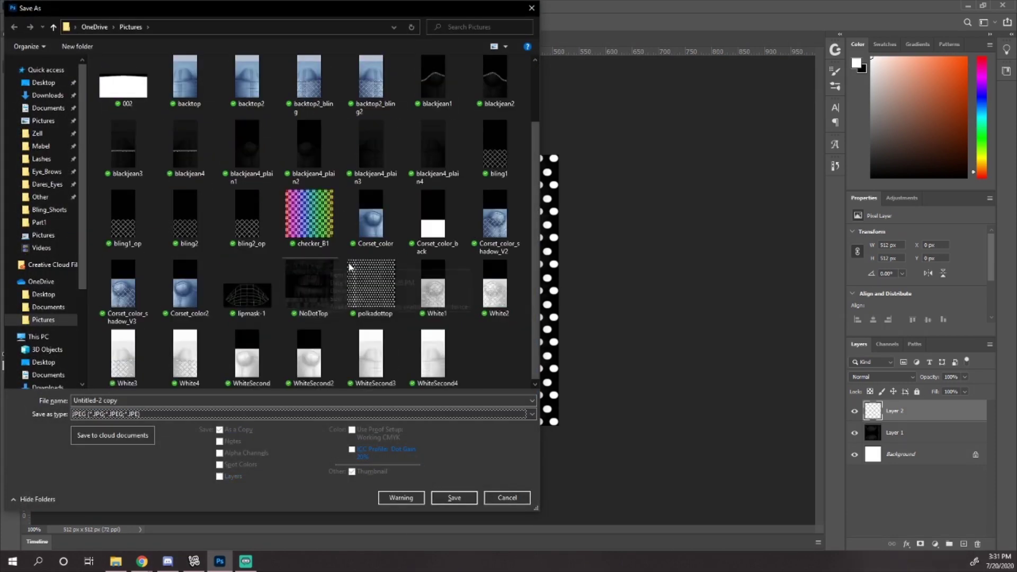
left_click(370, 286)
left_click(161, 401)
left_click(169, 401)
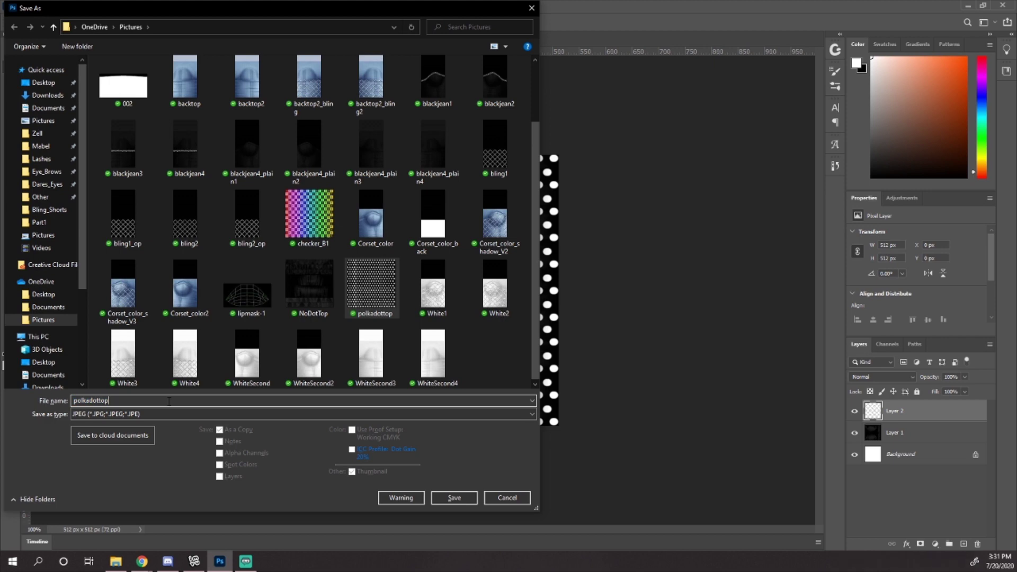
type("_Sleeves")
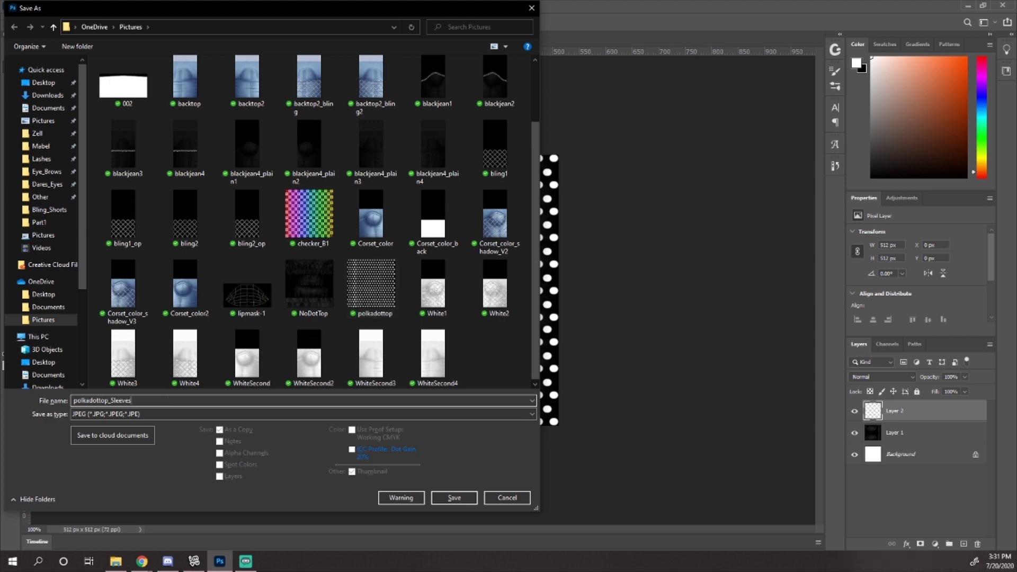
left_click(439, 496)
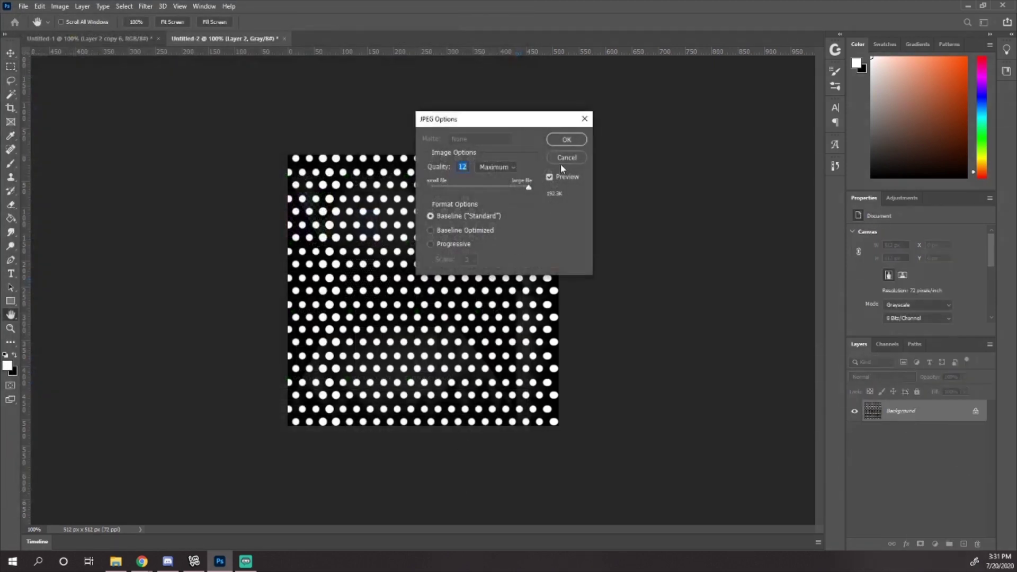
left_click(564, 138)
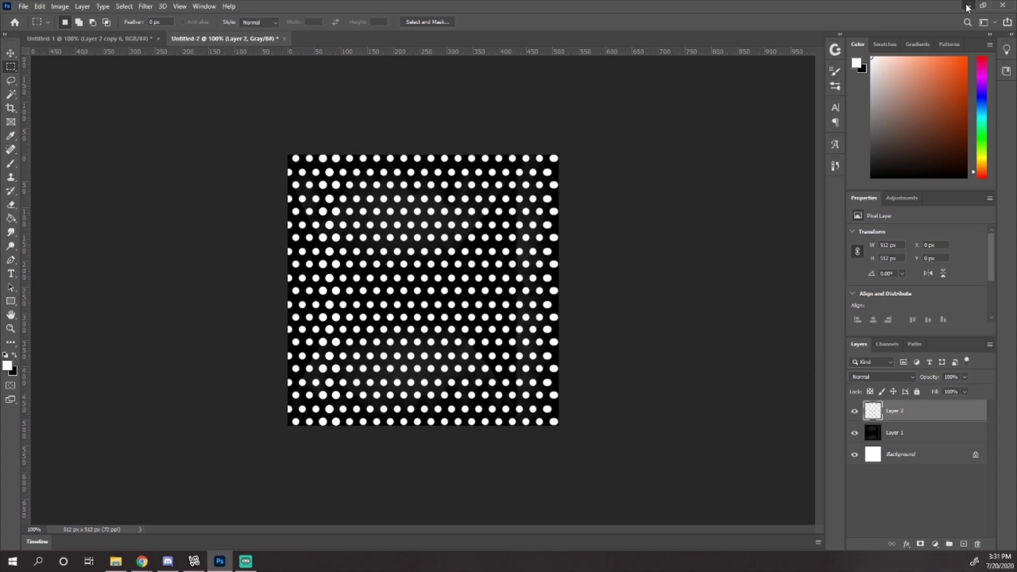
Switch to IMVU, load polkadottop_Sleeves as the texture of material 01 and apply the changes to the top.
left_click(967, 7)
left_click(783, 254)
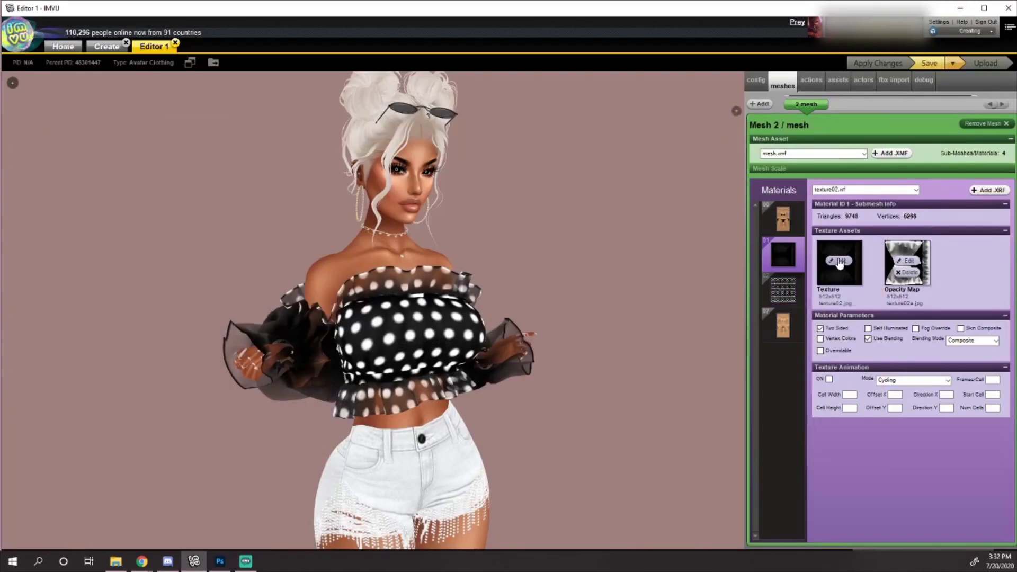
left_click(841, 261)
scroll(386, 265, "down", 5)
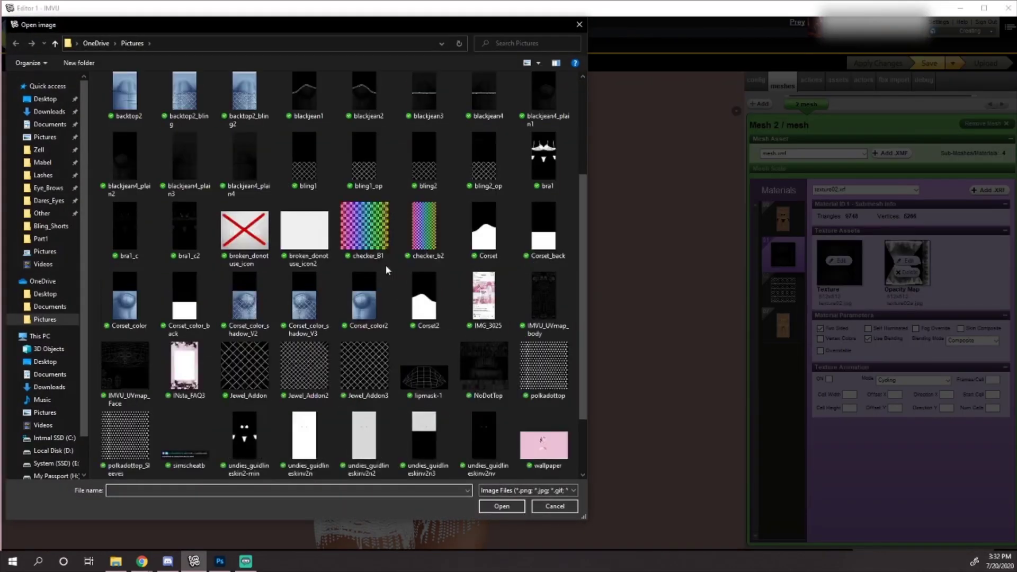
left_click(131, 377)
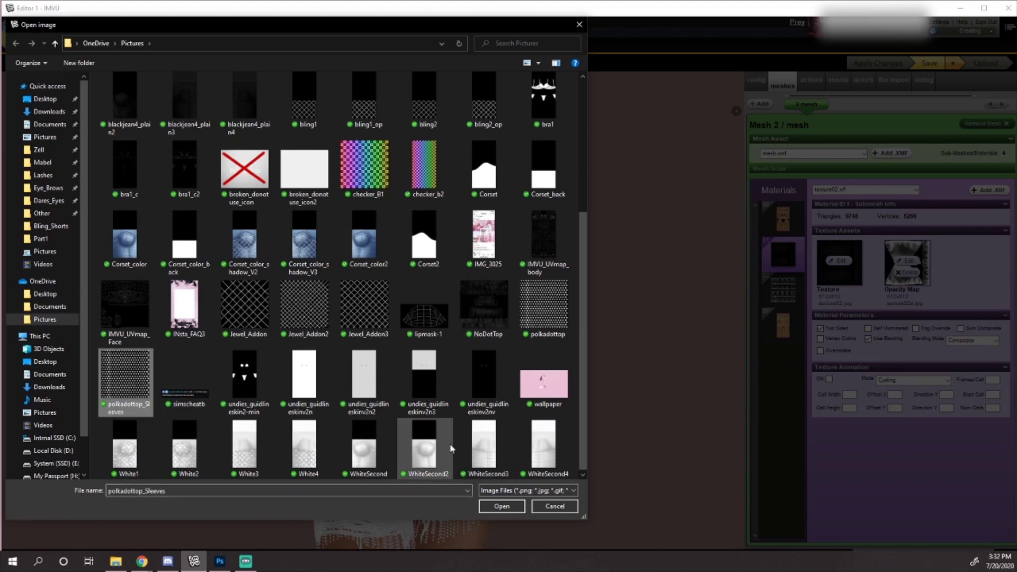
left_click(516, 506)
left_click(862, 65)
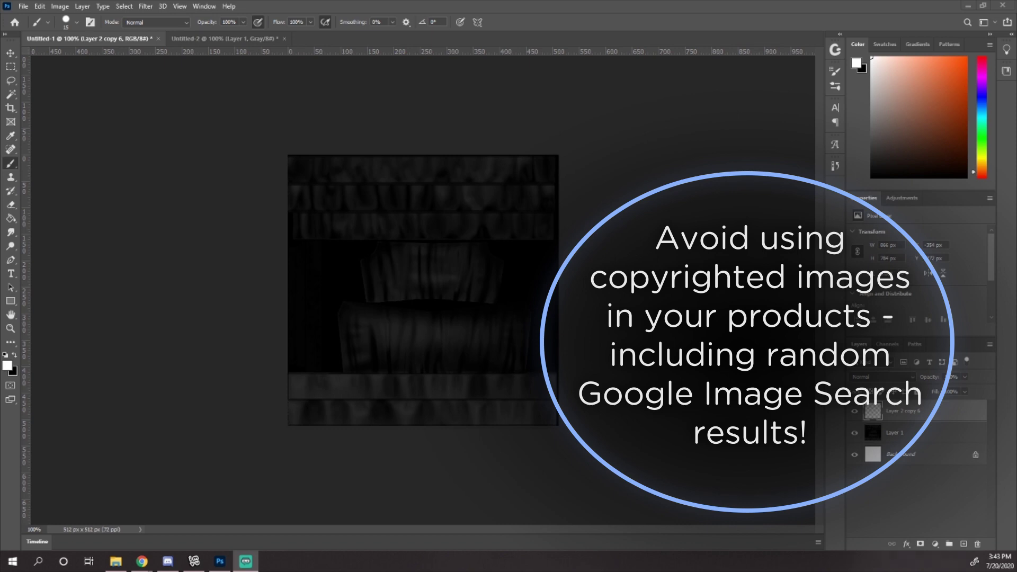
Place image 1 from File Explorer's Confetti Renders folder into Untitled-1 in Photoshop, enlarge it to about 95.8% and position it over the canvas.
key("alt+Tab")
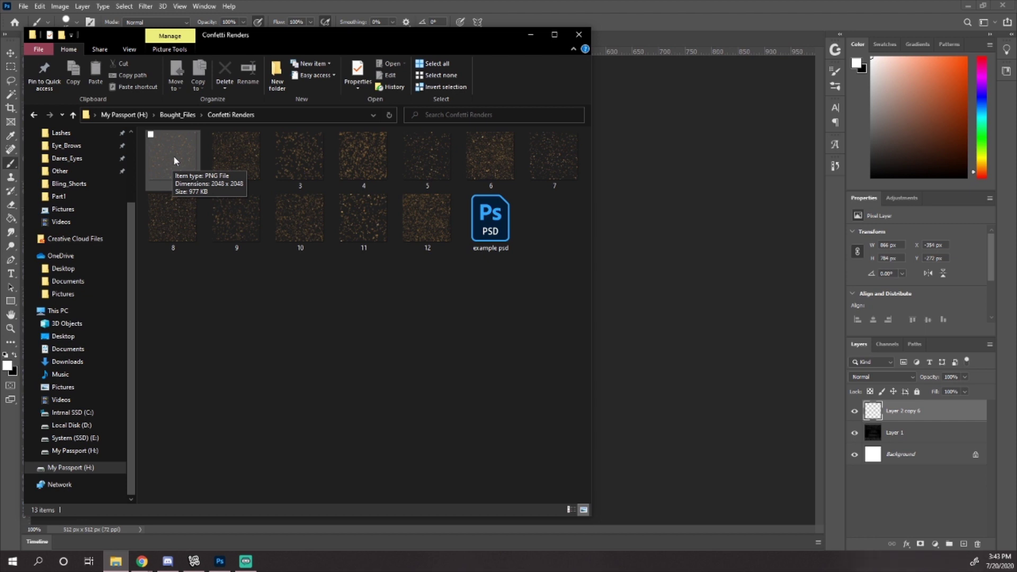
left_click_drag(170, 164, 681, 190)
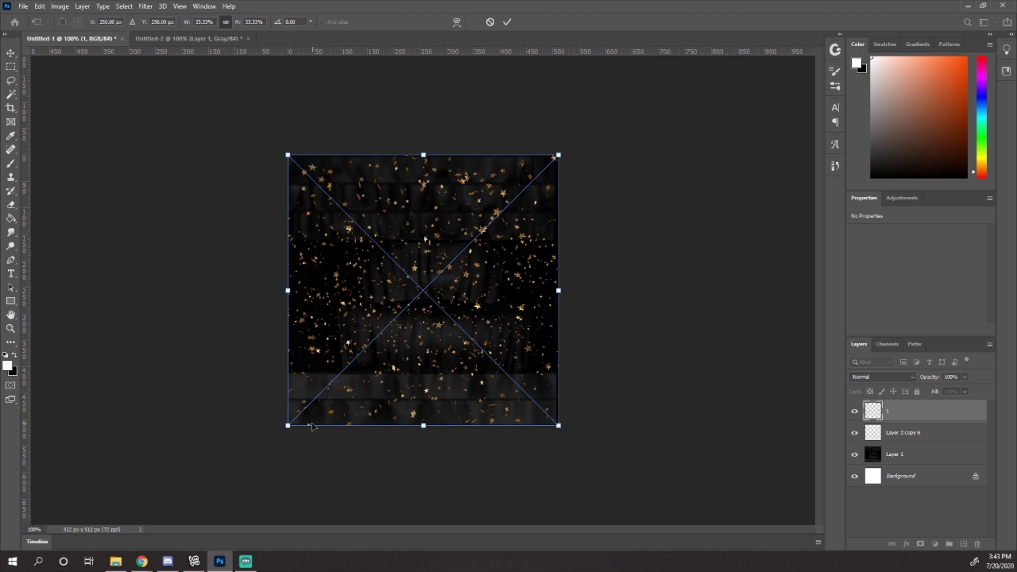
left_click_drag(558, 427, 969, 568)
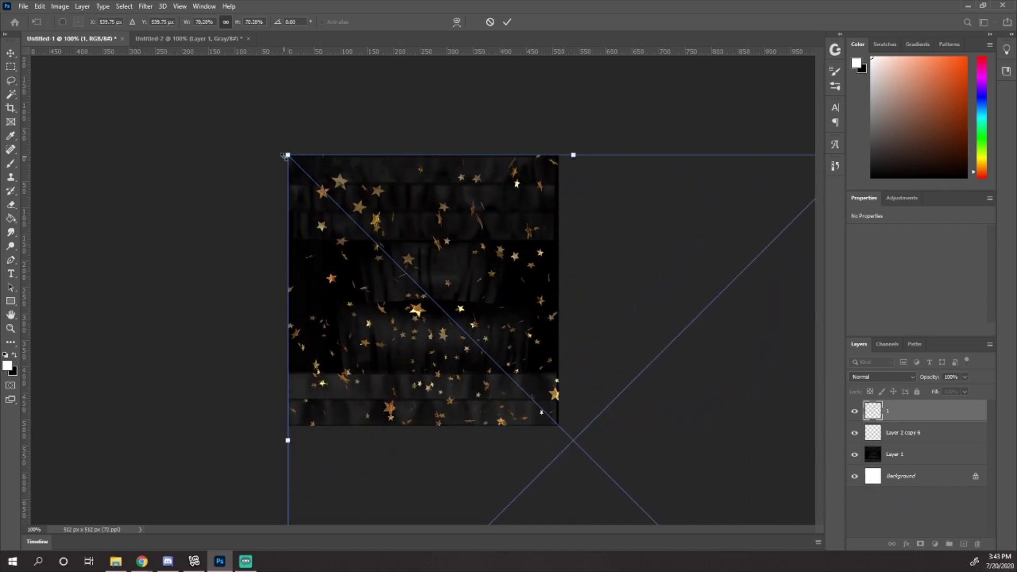
left_click_drag(285, 156, 358, 207)
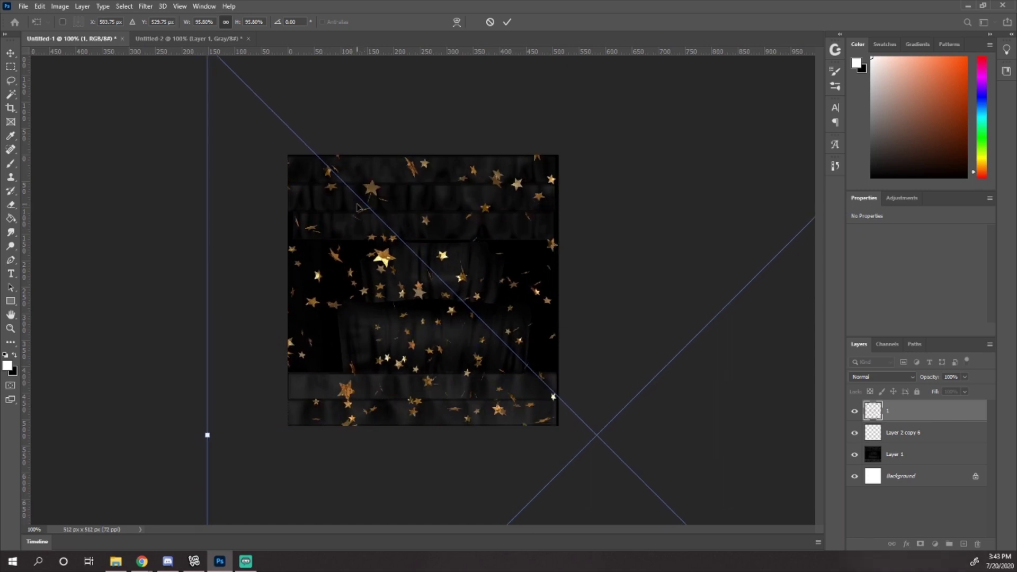
key("b")
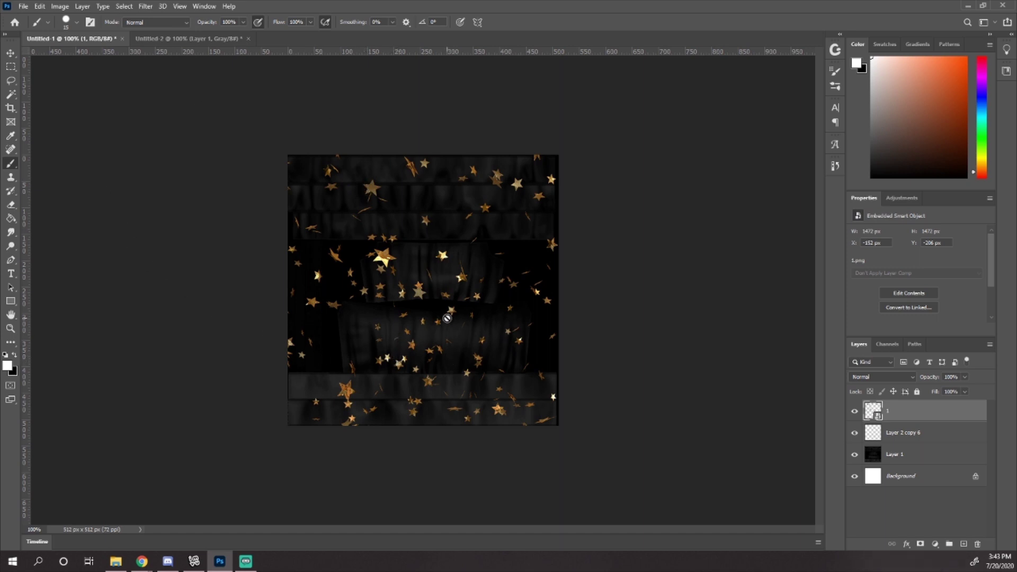
Rasterize the placed confetti layer and keep its blending mode at Normal.
right_click(905, 416)
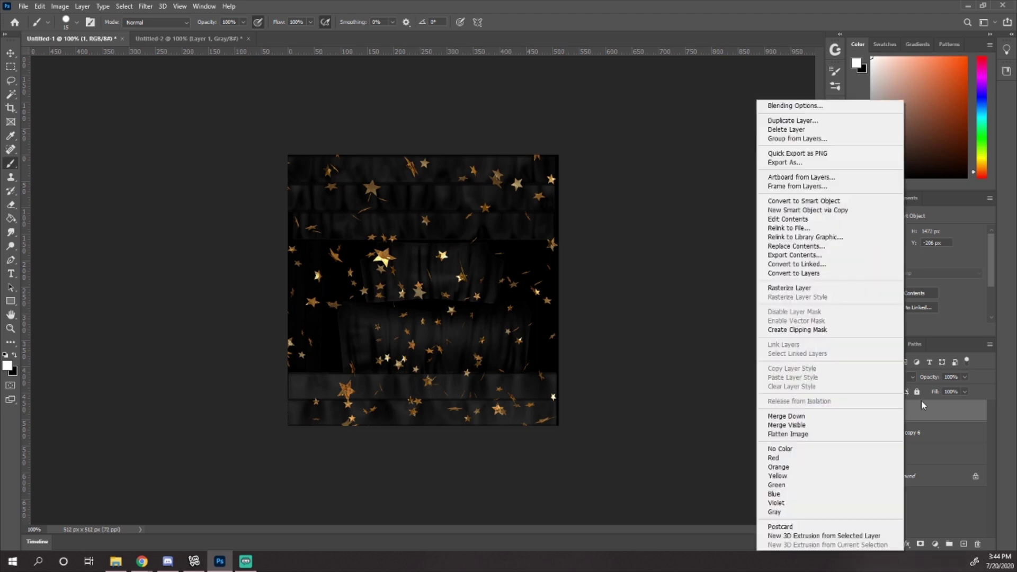
left_click(822, 290)
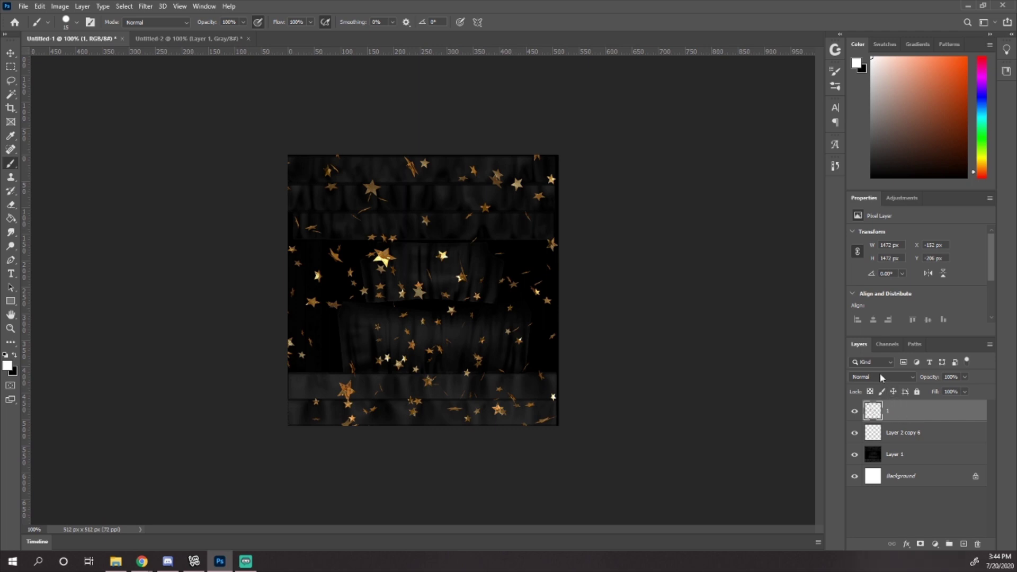
left_click(880, 376)
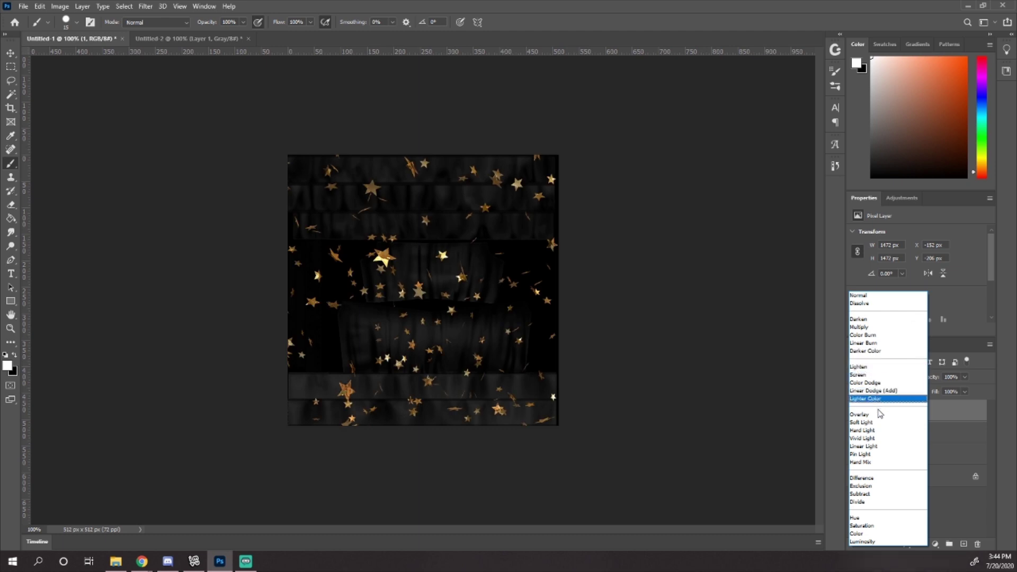
left_click(877, 299)
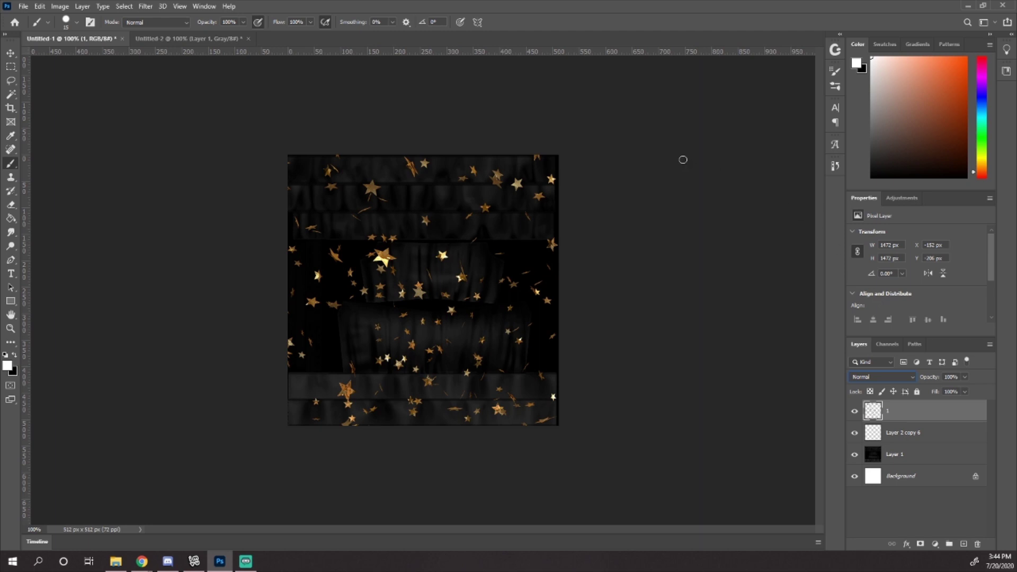
Save the star texture as a JPEG named startop in the Pictures folder at Maximum quality 12.
left_click(23, 7)
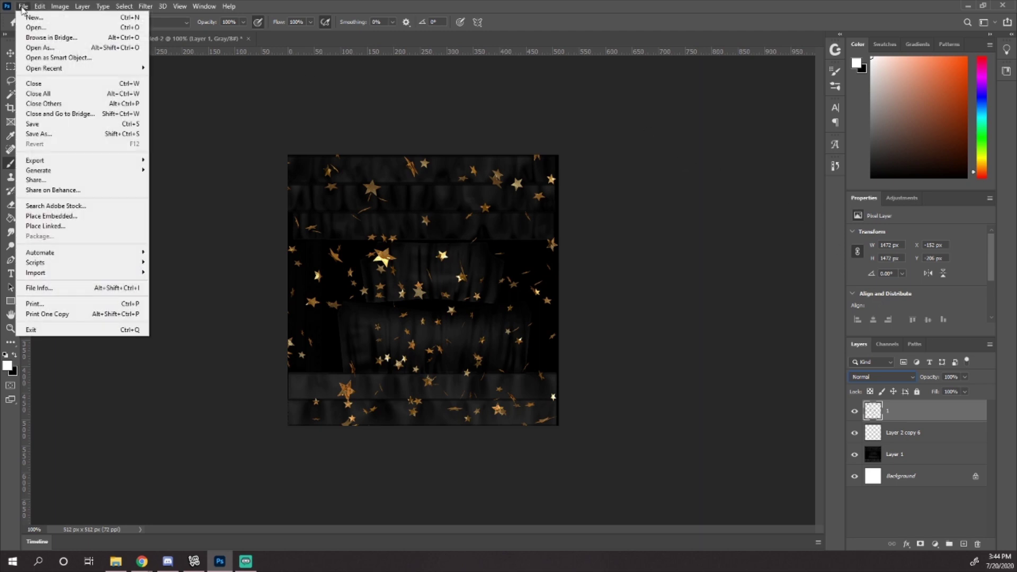
left_click(53, 133)
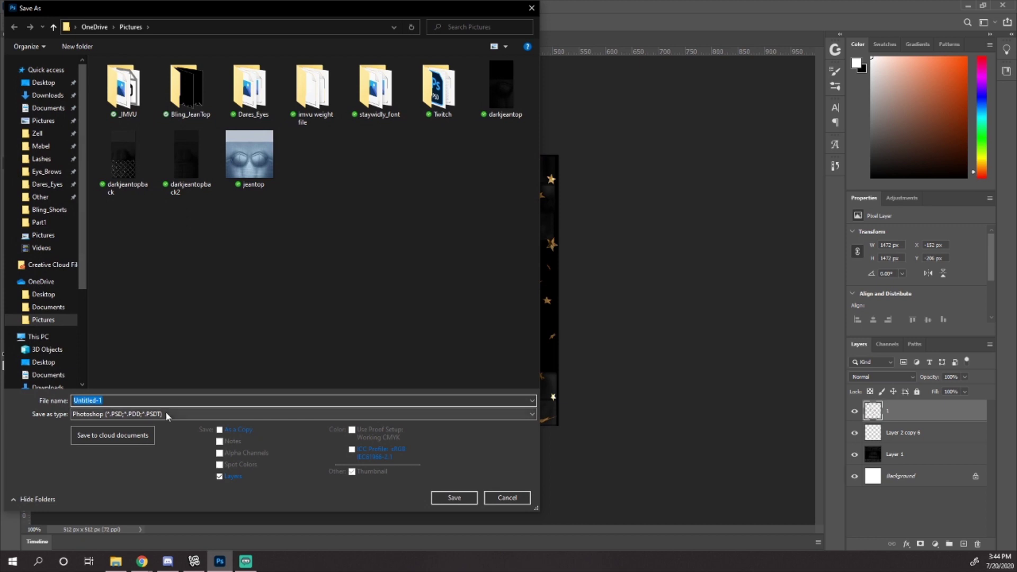
left_click(165, 414)
left_click(133, 314)
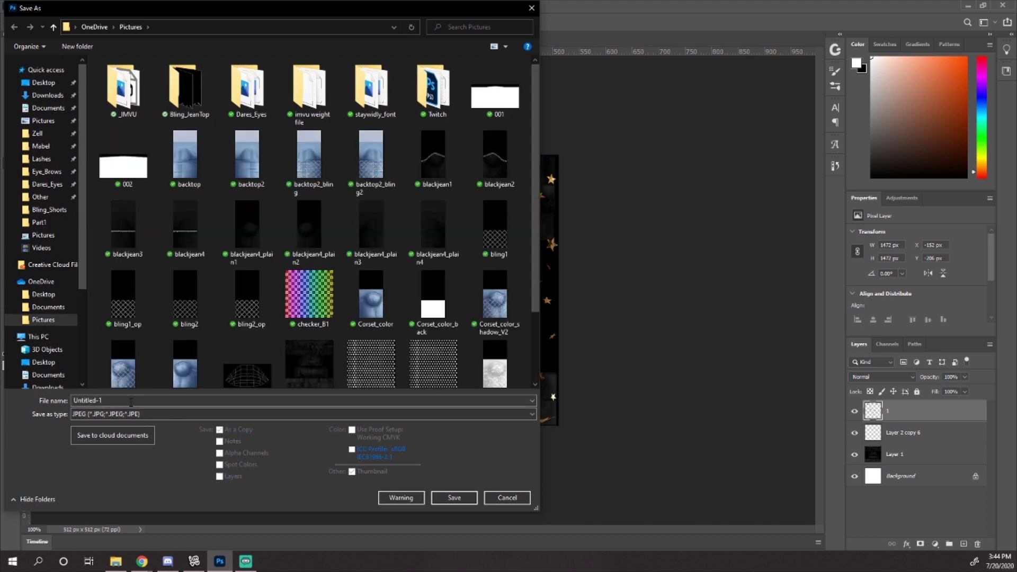
double_click(131, 401)
type("startop")
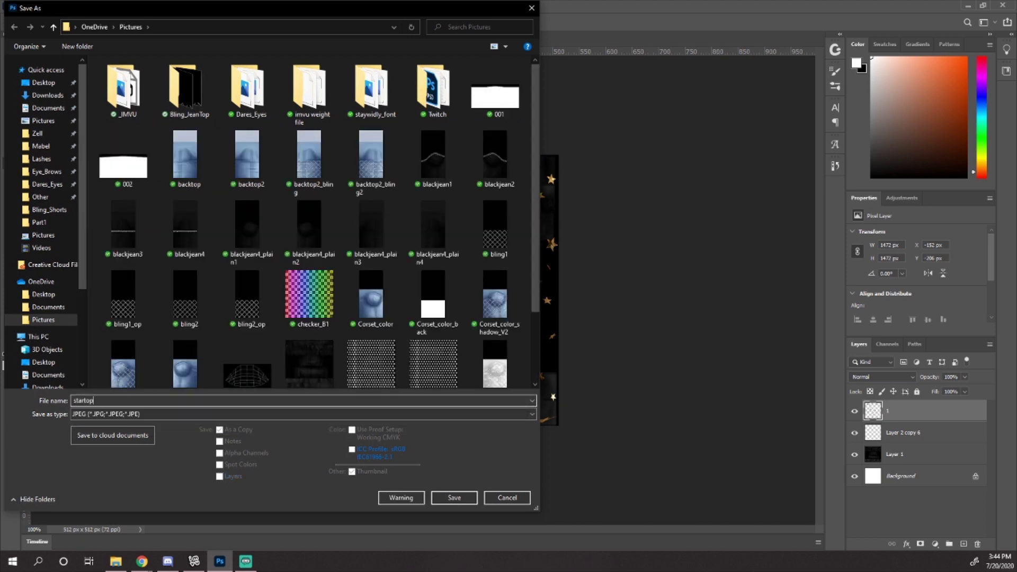
key("Return")
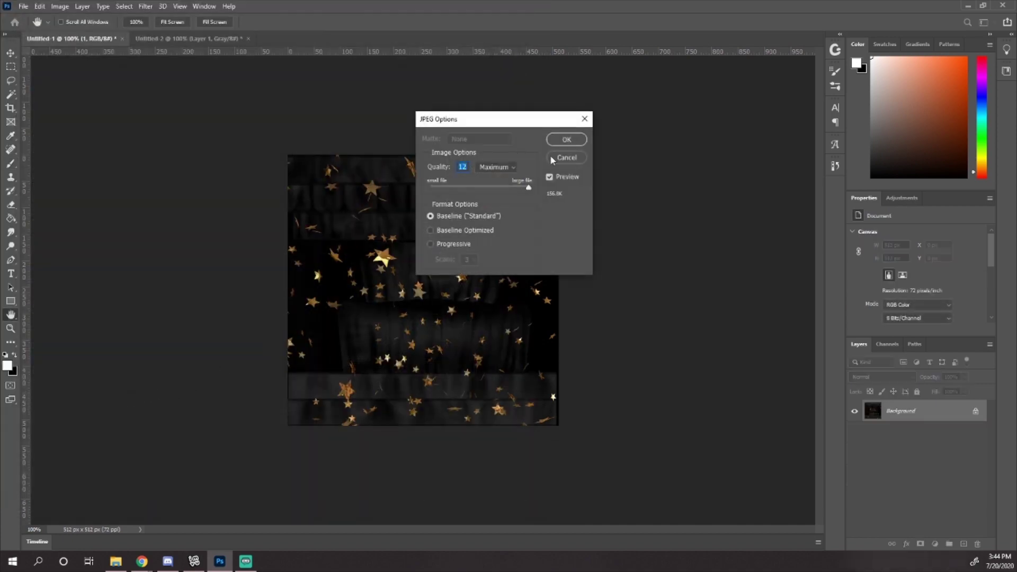
left_click(559, 143)
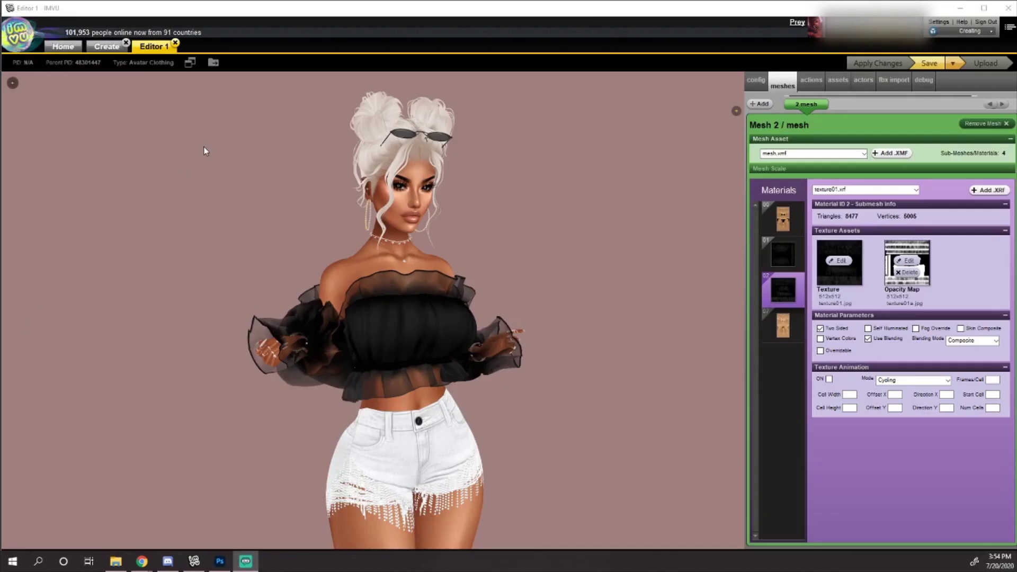
In IMVU, load startop as the texture of material 02 and apply the changes to the top.
left_click(845, 264)
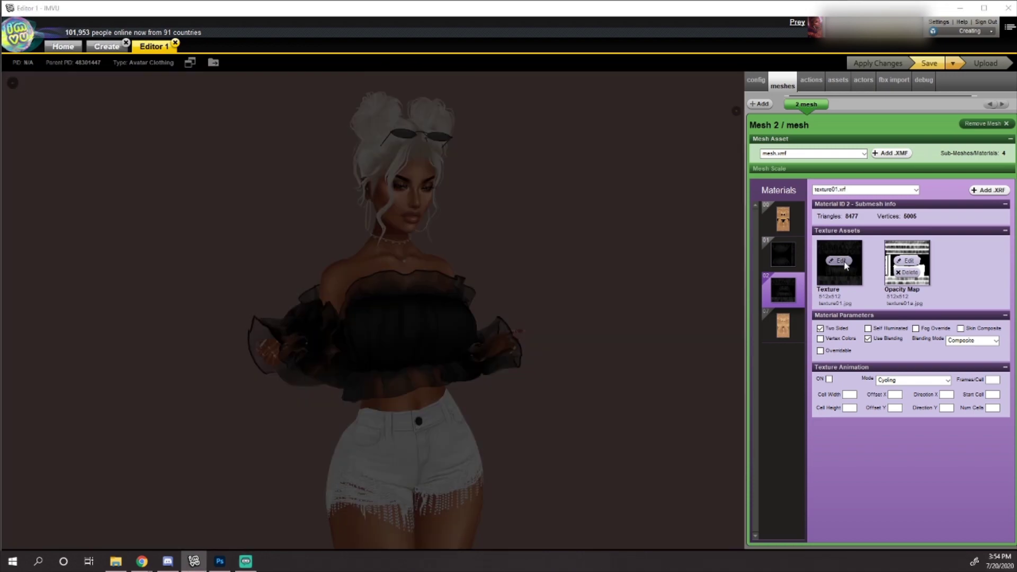
scroll(496, 294, "down", 5)
left_click(245, 319)
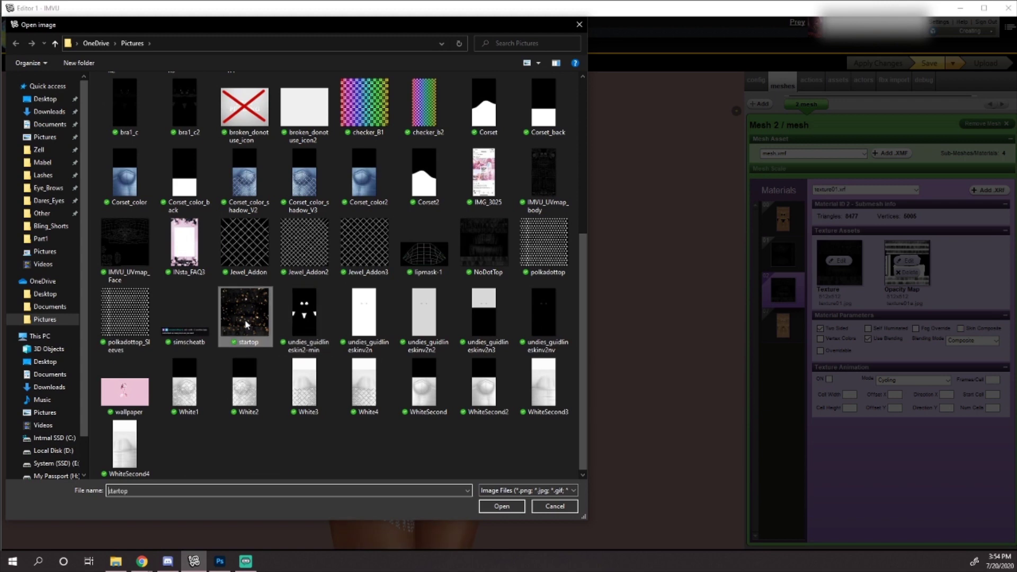
left_click(512, 510)
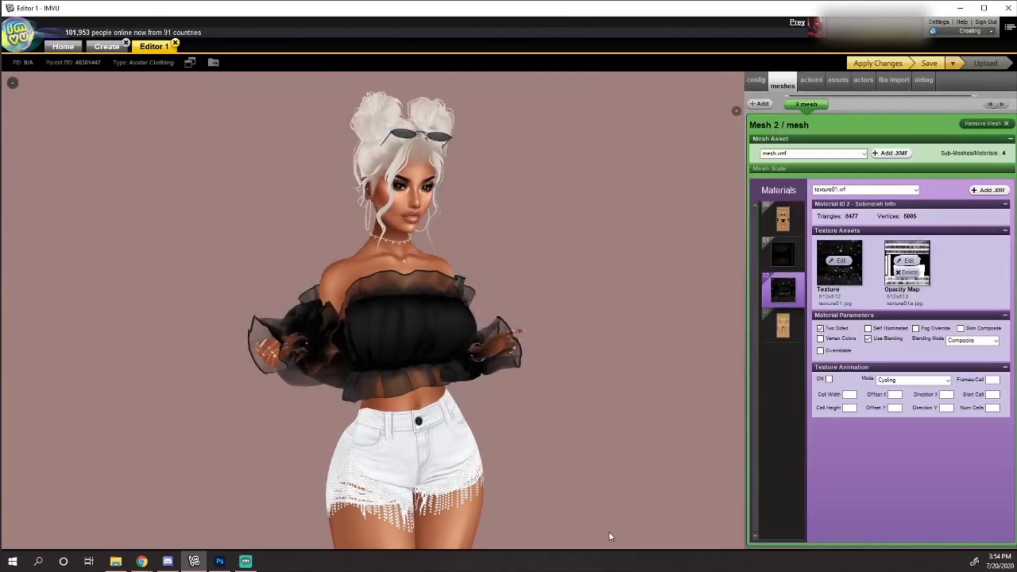
left_click(858, 64)
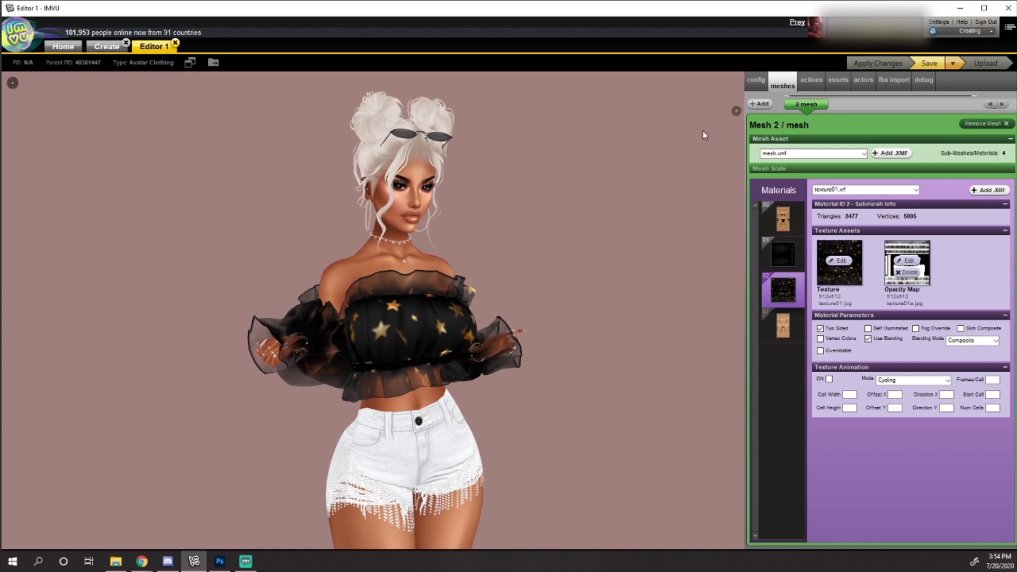
scroll(646, 154, "down", 2)
scroll(631, 156, "up", 5)
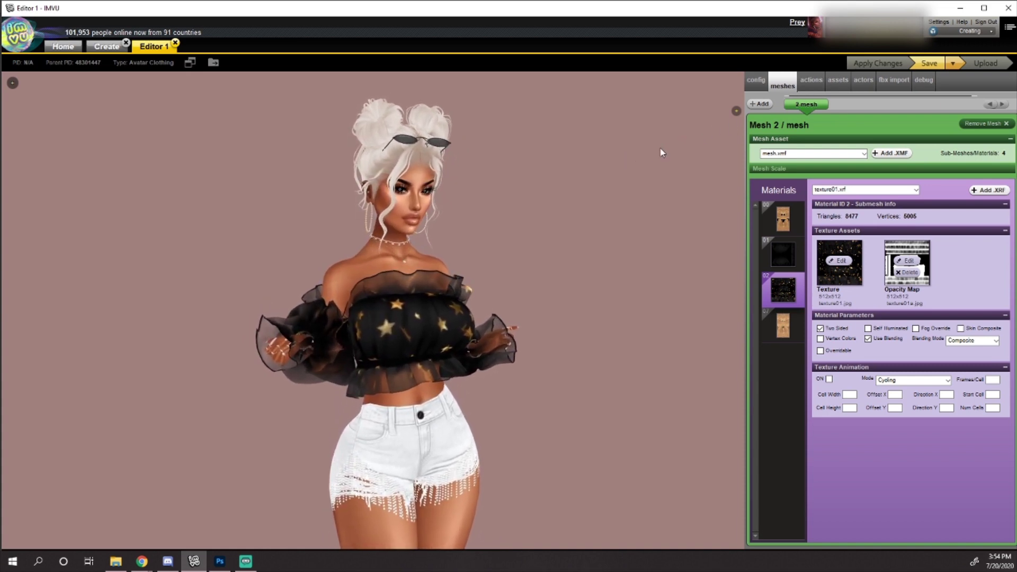
scroll(662, 152, "up", 3)
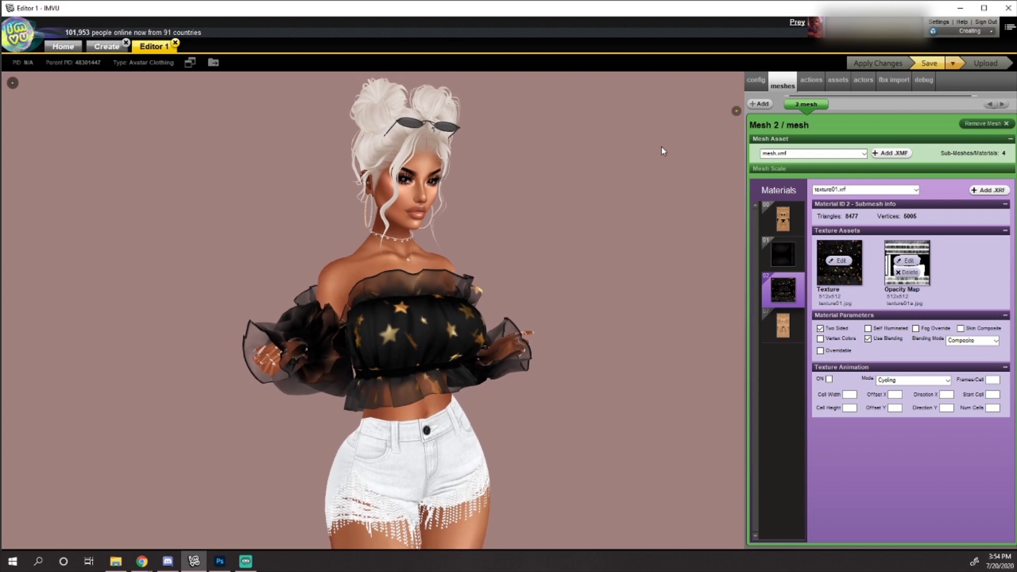
mouse_move(655, 183)
left_mouse_down()
mouse_move(742, 191)
mouse_move(651, 186)
left_mouse_up()
scroll(644, 182, "up", 4)
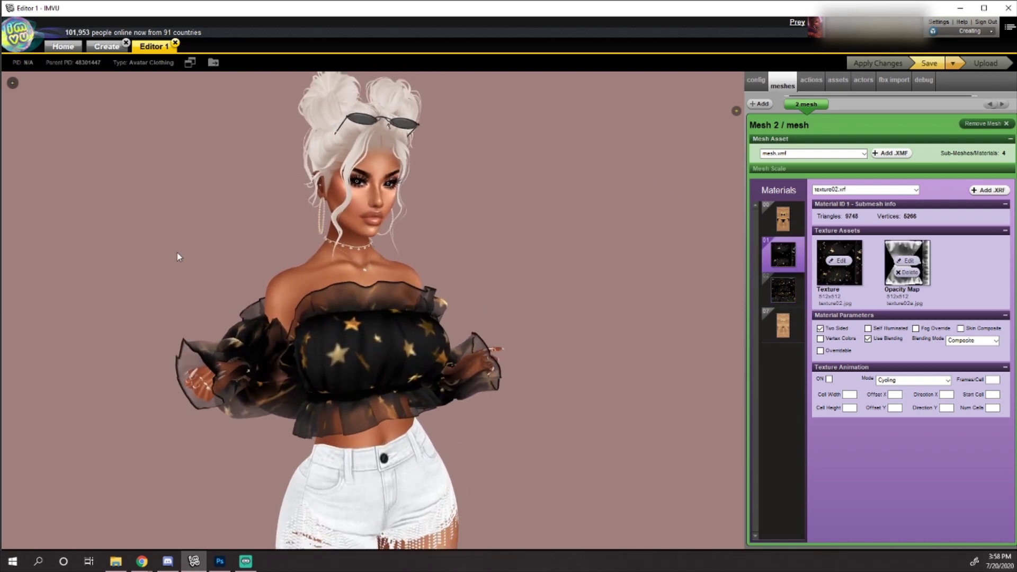
Turn off Use Blending for materials 01 and 02 and apply the changes to the top.
left_click(868, 339)
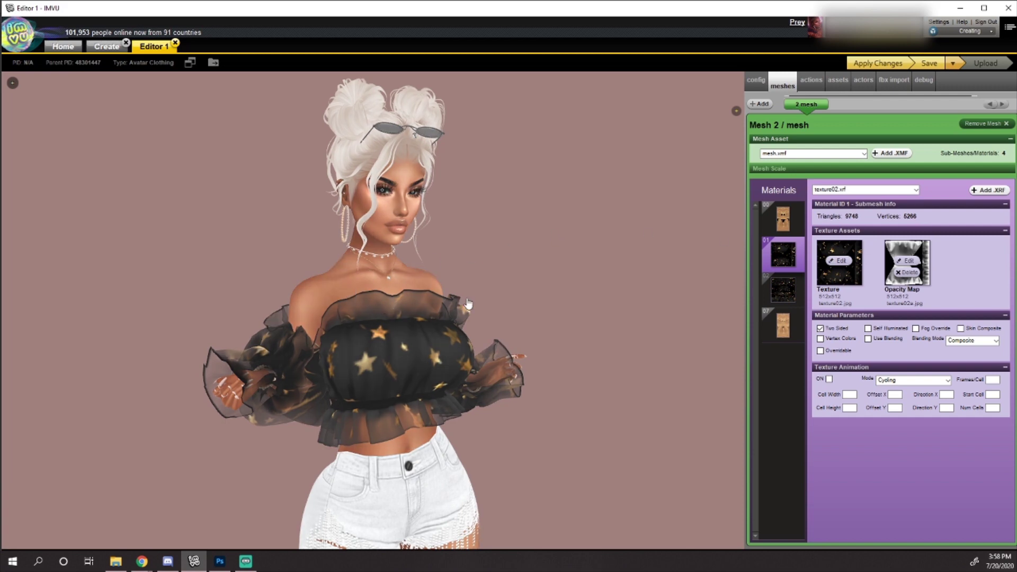
left_click(789, 290)
left_click(876, 339)
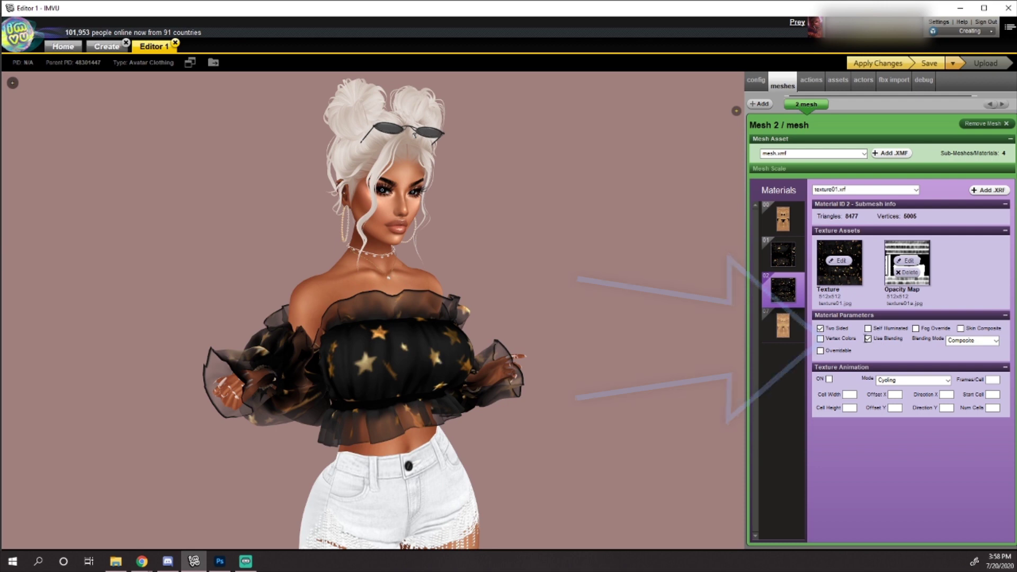
left_click(876, 66)
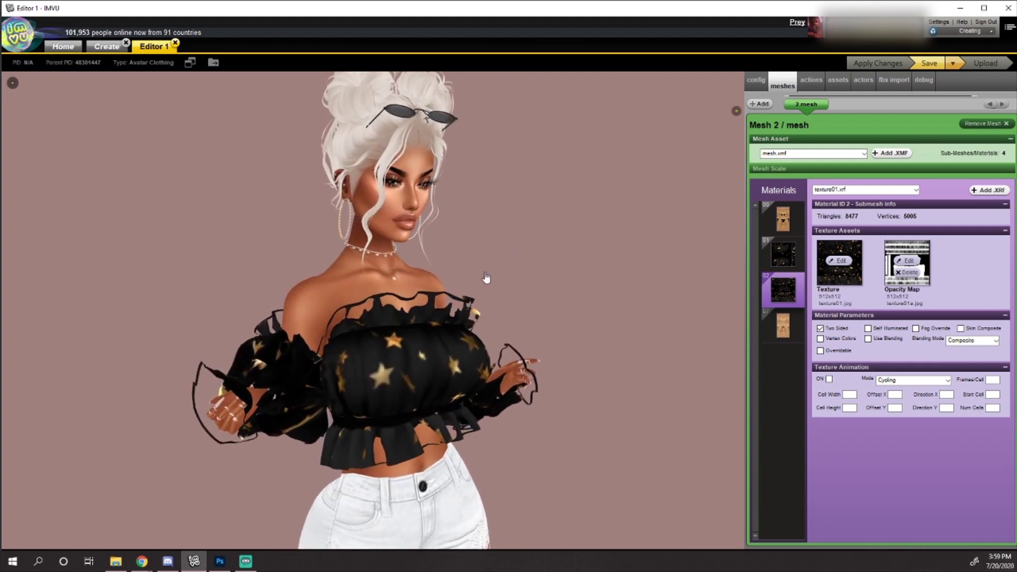
Replace the opacity maps of materials 02 and 01 with the plain white image 0 and apply the changes to the top.
left_click(909, 262)
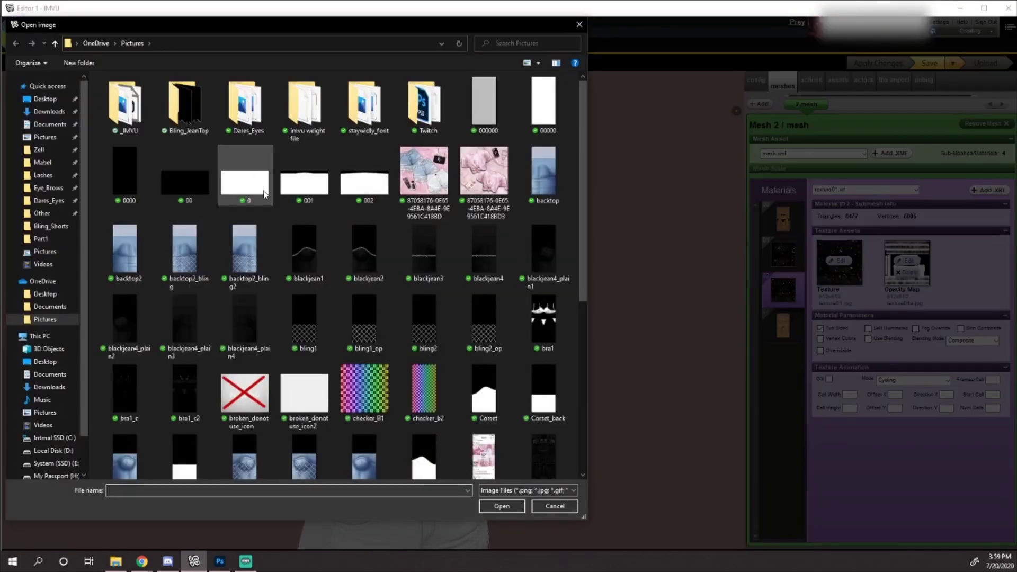
left_click(507, 401)
left_click(501, 506)
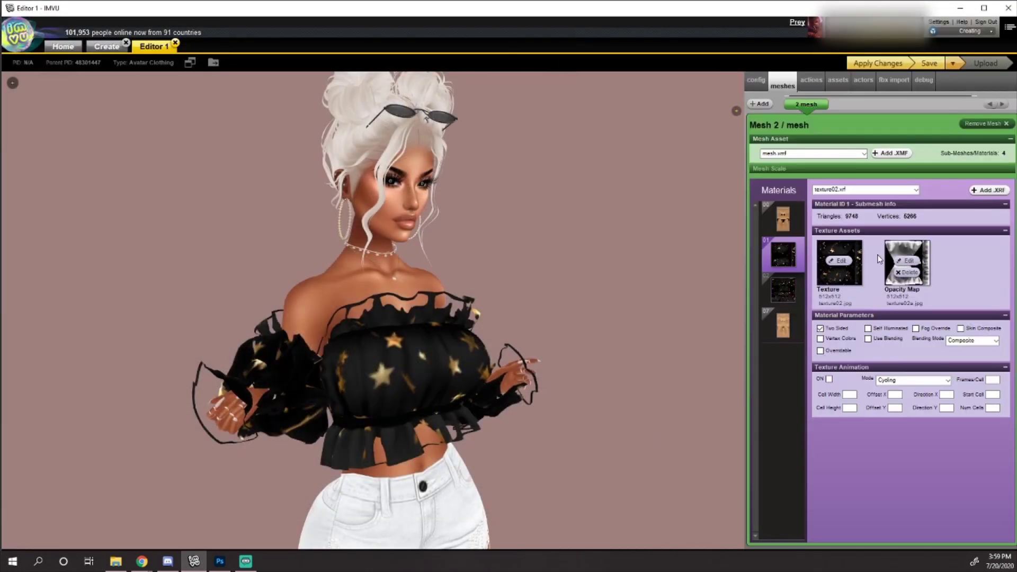
left_click(906, 261)
left_click(244, 181)
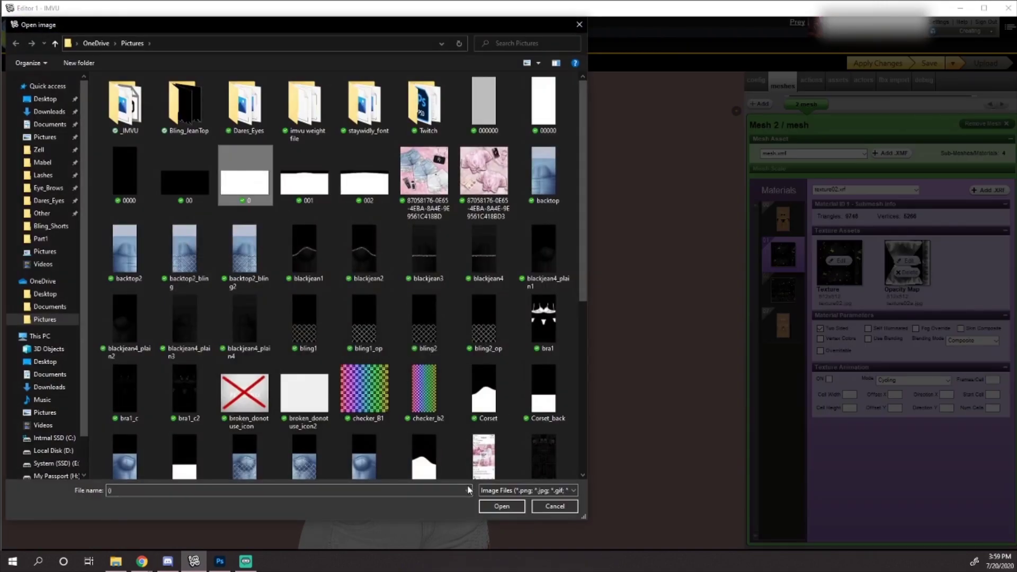
left_click(502, 505)
left_click(872, 66)
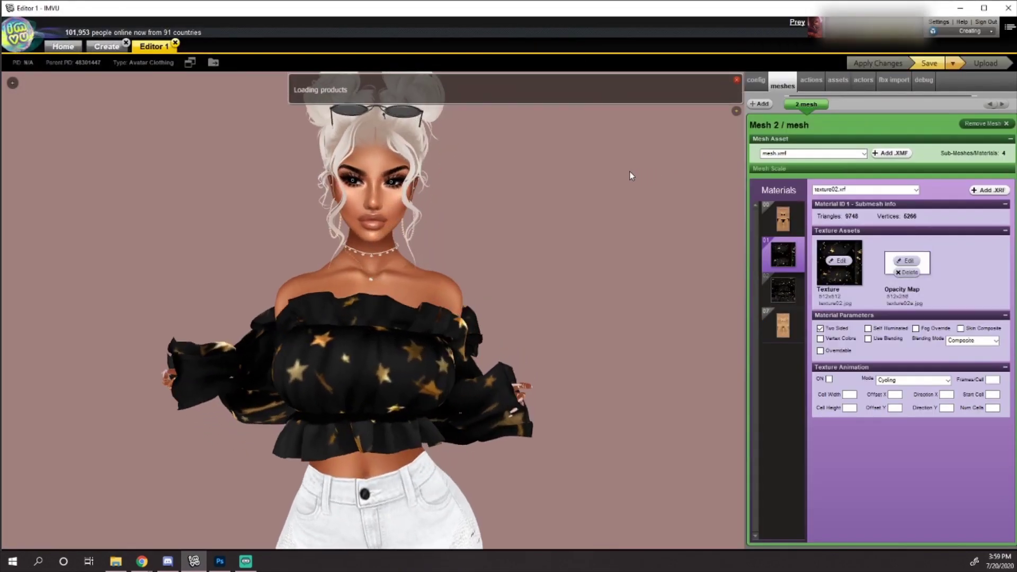
Examine the star-patterned top on the avatar from the front, back and side at different distances.
scroll(630, 177, "down", 5)
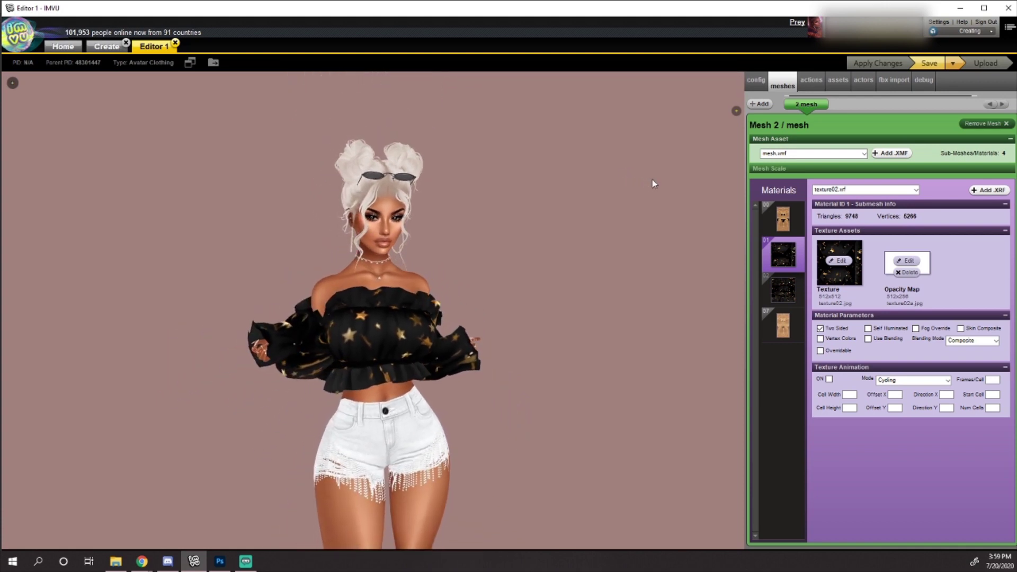
scroll(686, 185, "up", 5)
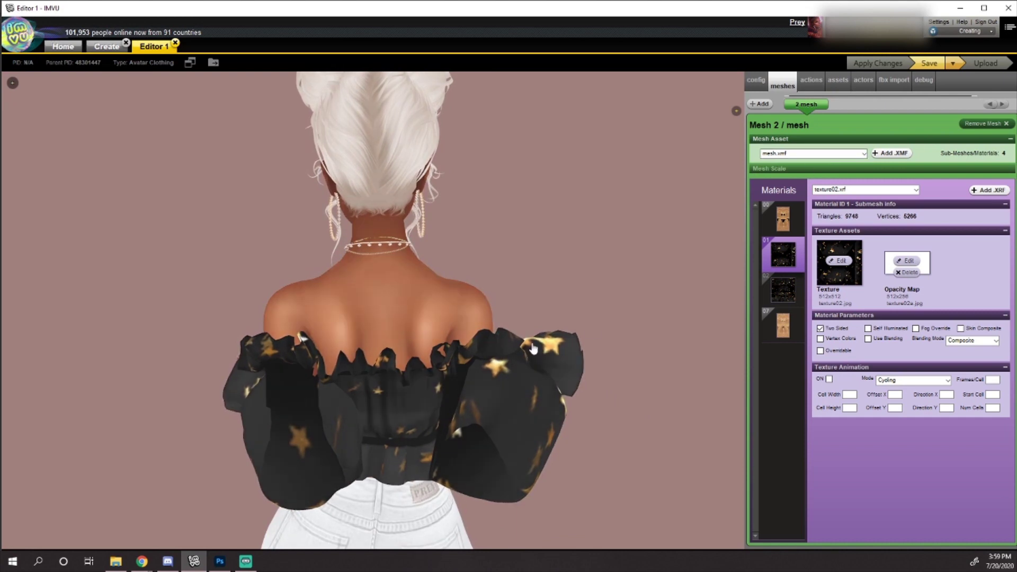
left_click_drag(595, 291, 433, 300)
scroll(426, 305, "down", 3)
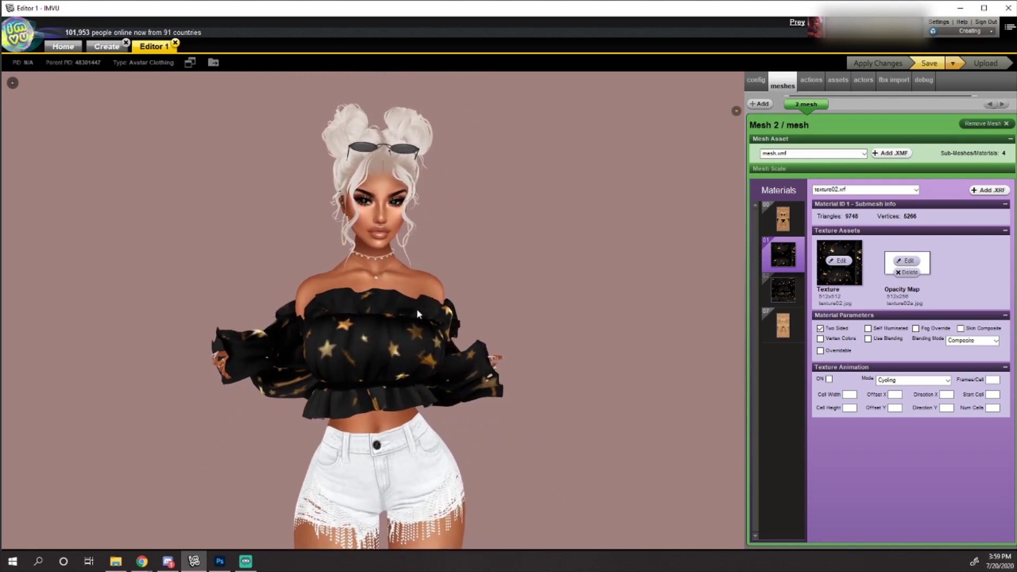
scroll(511, 303, "up", 2)
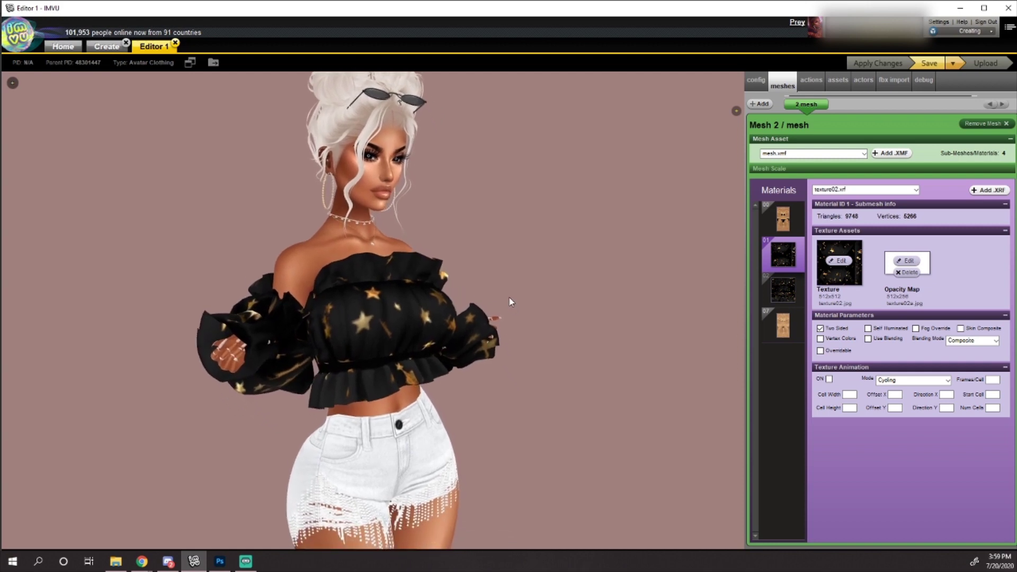
left_click_drag(577, 282, 582, 284)
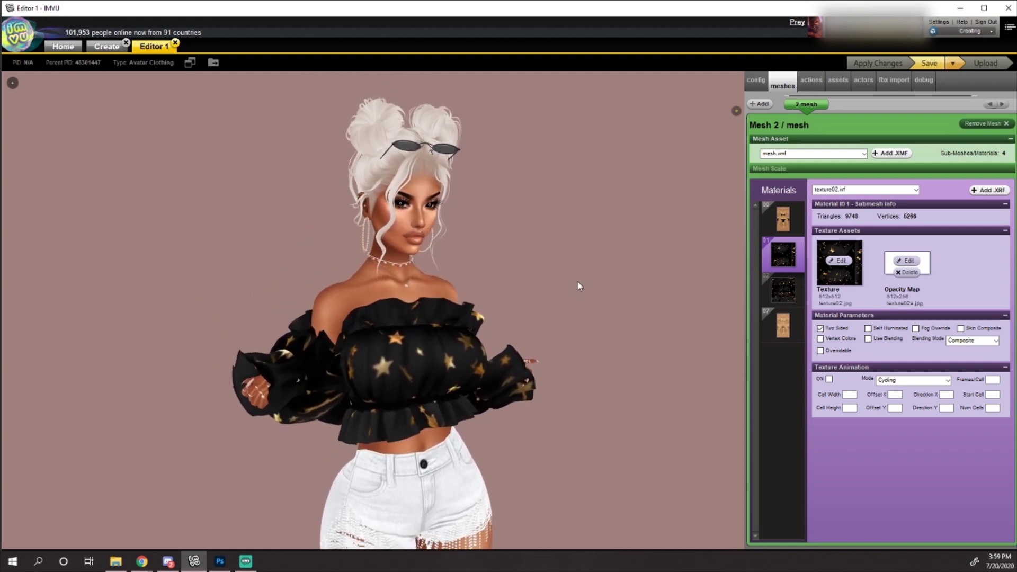